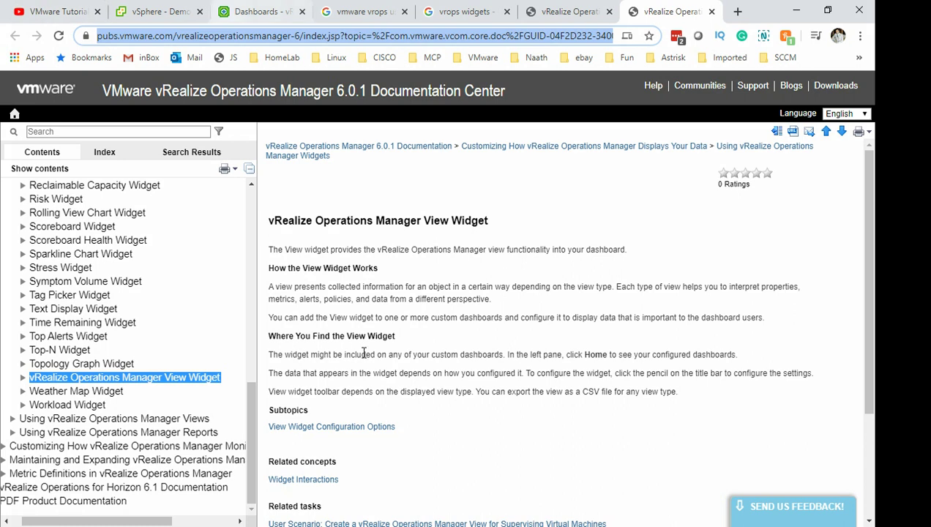
Look through the list of widget topics in the contents of the vRealize Operations Manager documentation.
click(108, 44)
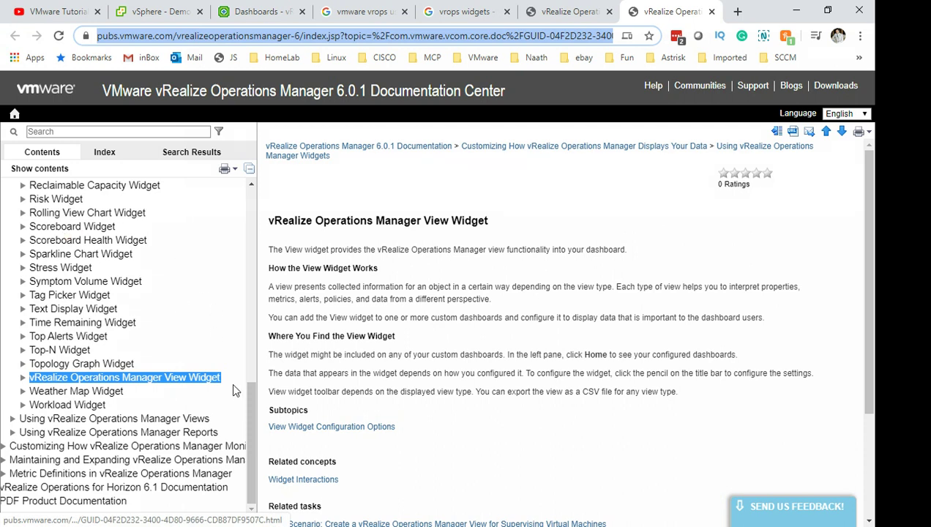
drag(251, 397, 255, 315)
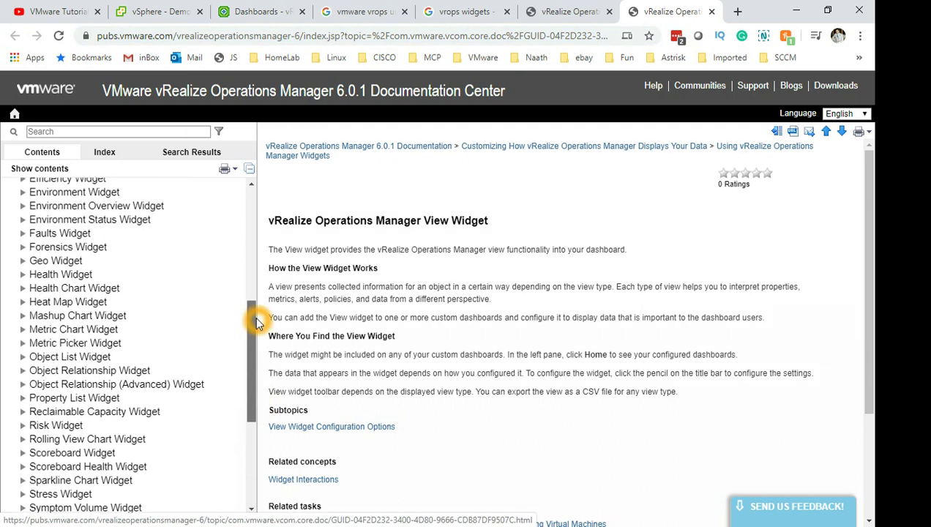
click(90, 306)
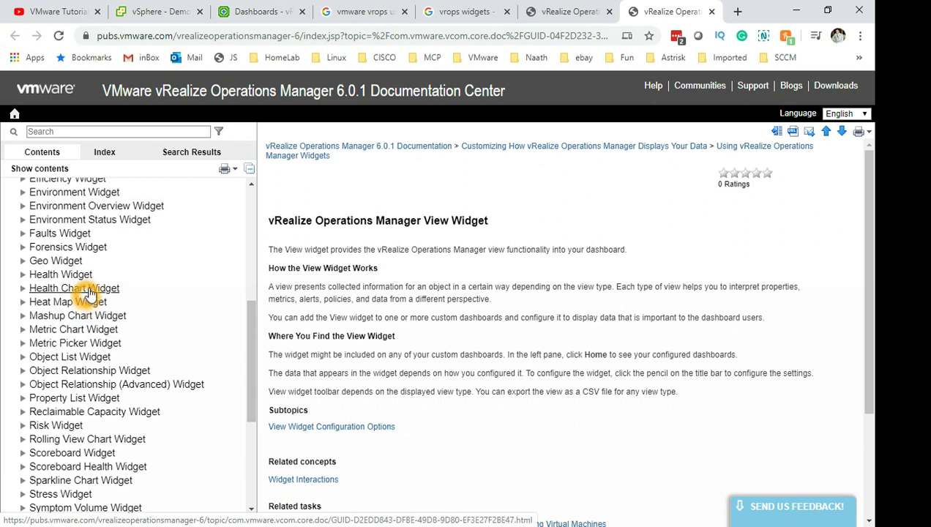
click(87, 372)
click(146, 219)
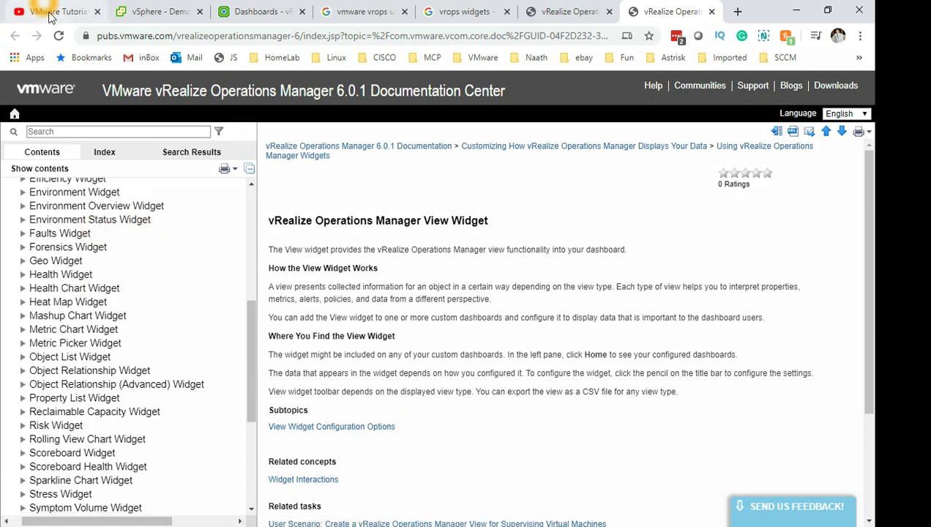
Switch to vRealize Operations Manager and show the Quick Start page with its Optimize Capacity savings opportunity.
click(248, 16)
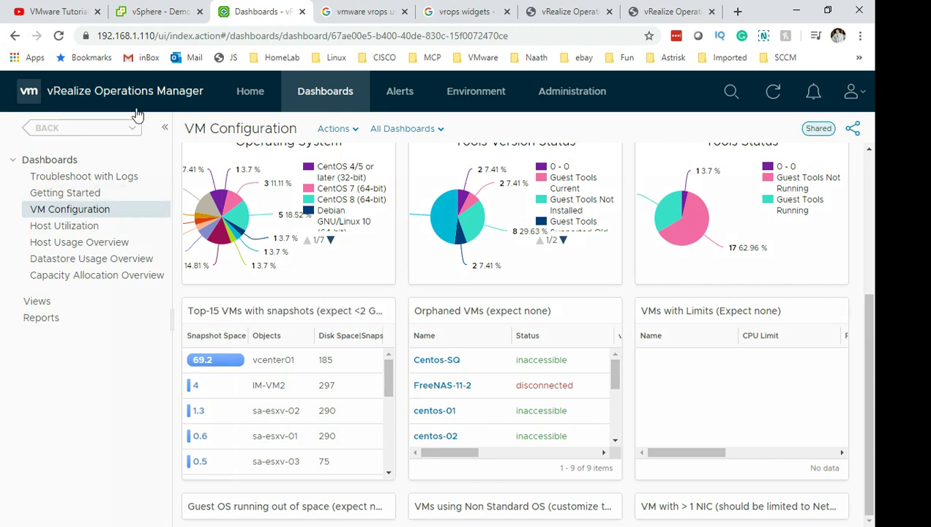
click(246, 93)
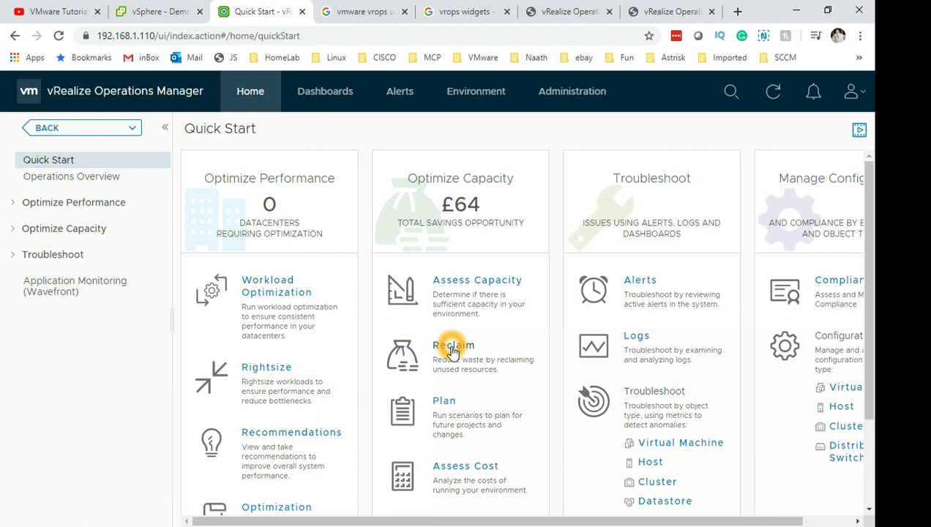
click(479, 207)
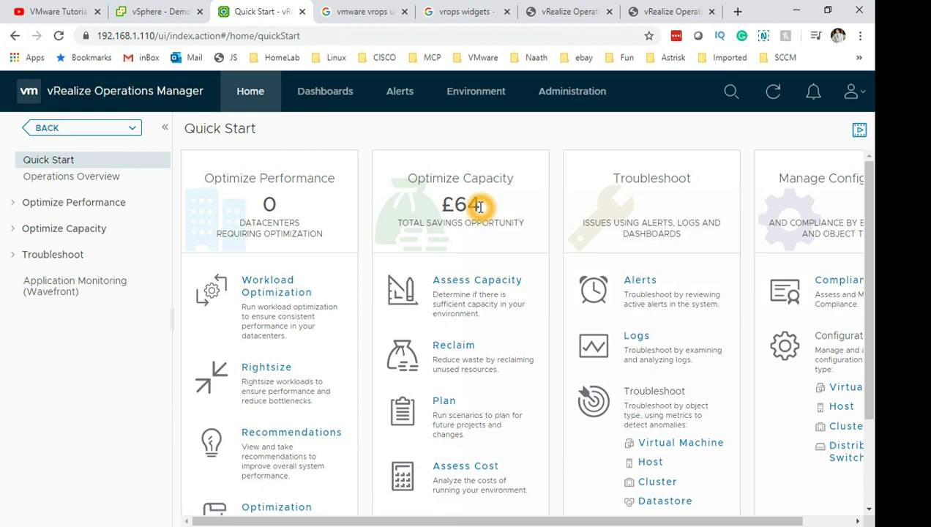
Open the Reclaim page under Optimize Capacity and display the London datacenter's details.
click(456, 345)
click(246, 240)
click(254, 243)
click(275, 243)
click(330, 269)
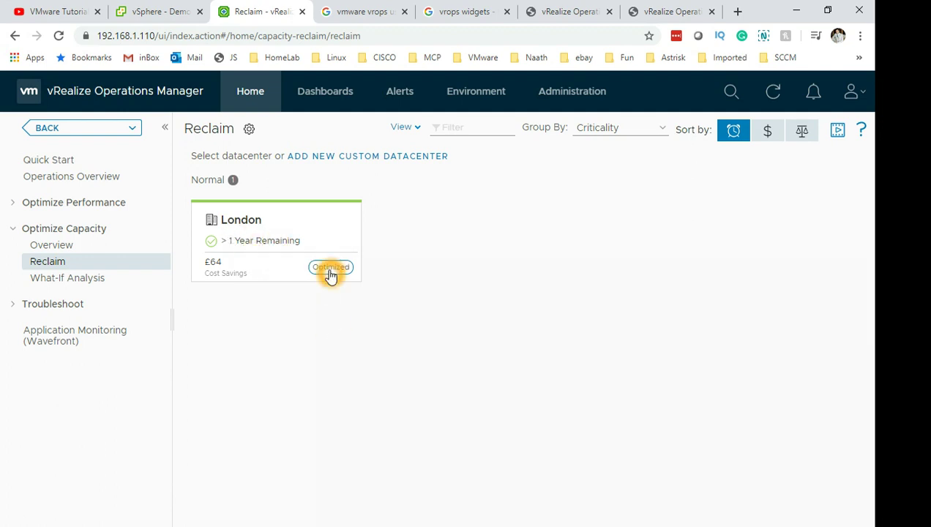
Examine London's potential cost savings, total reclaimable capacity and the clusters listed under Powered Off VMs.
click(355, 393)
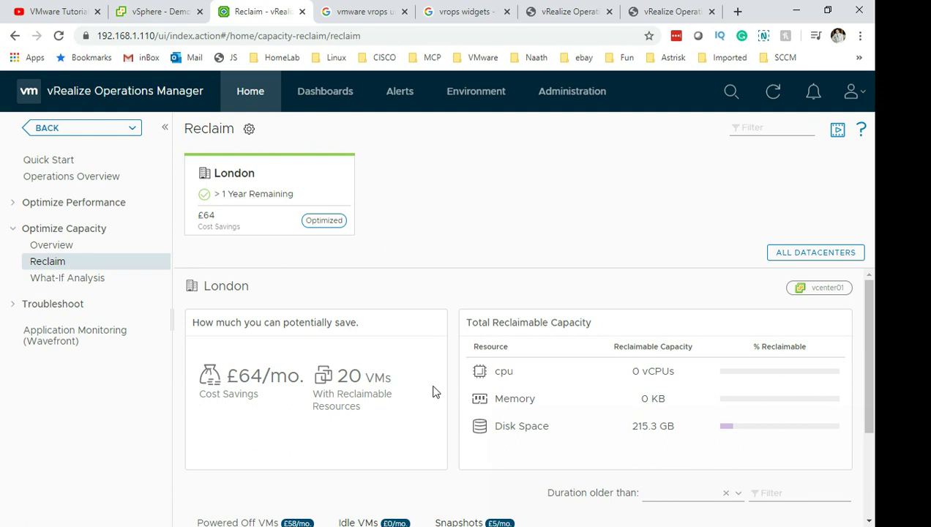
click(635, 391)
click(691, 368)
click(624, 438)
mouse_move(869, 333)
mouse_down()
mouse_move(870, 434)
mouse_move(872, 327)
mouse_up()
click(347, 401)
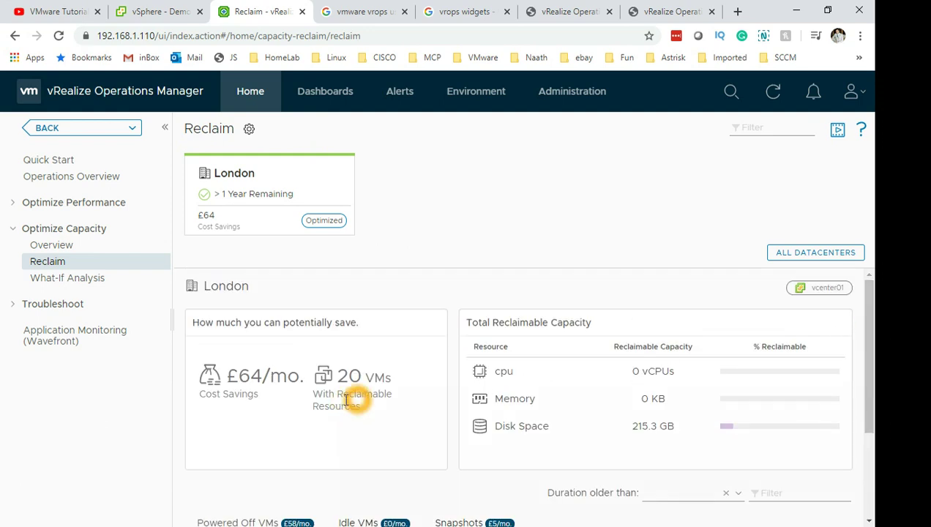
drag(867, 399, 862, 488)
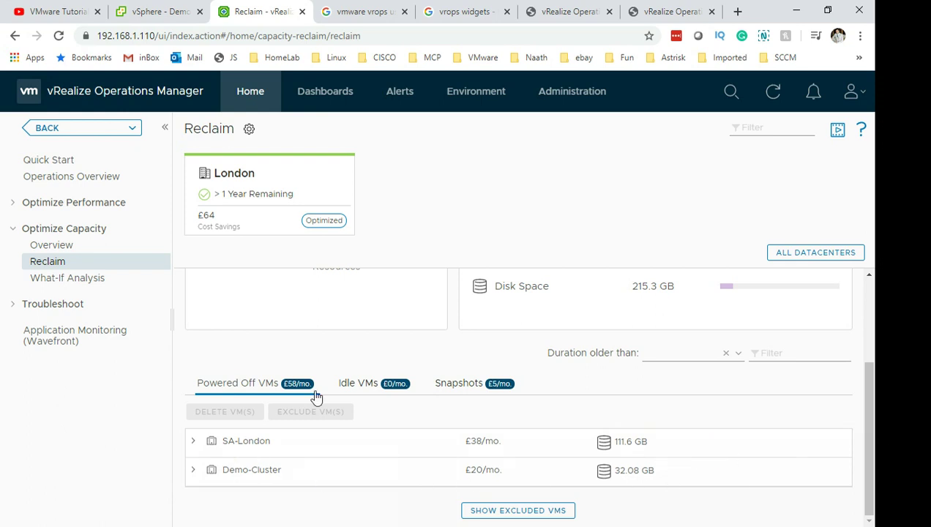
Return to Quick Start, then open Operations Overview and inspect the VM and cluster figures in the Environment Summary.
click(62, 161)
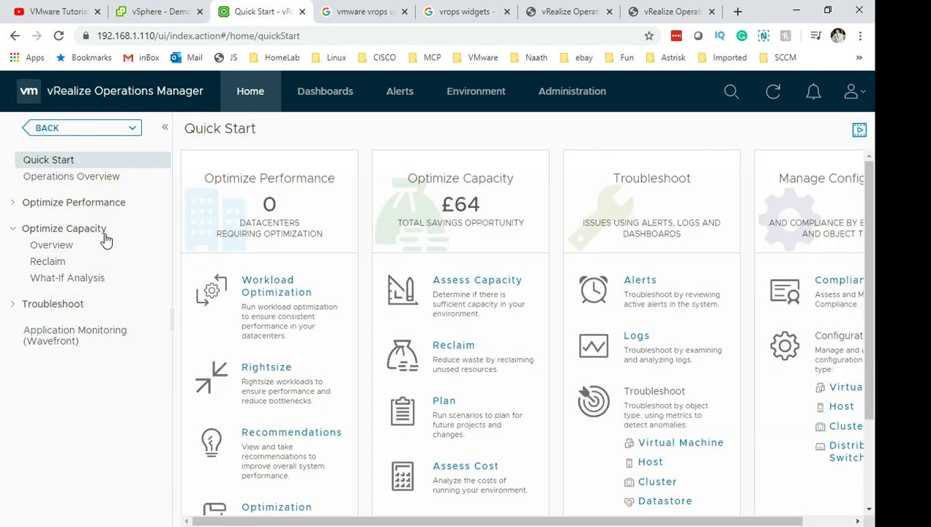
click(92, 179)
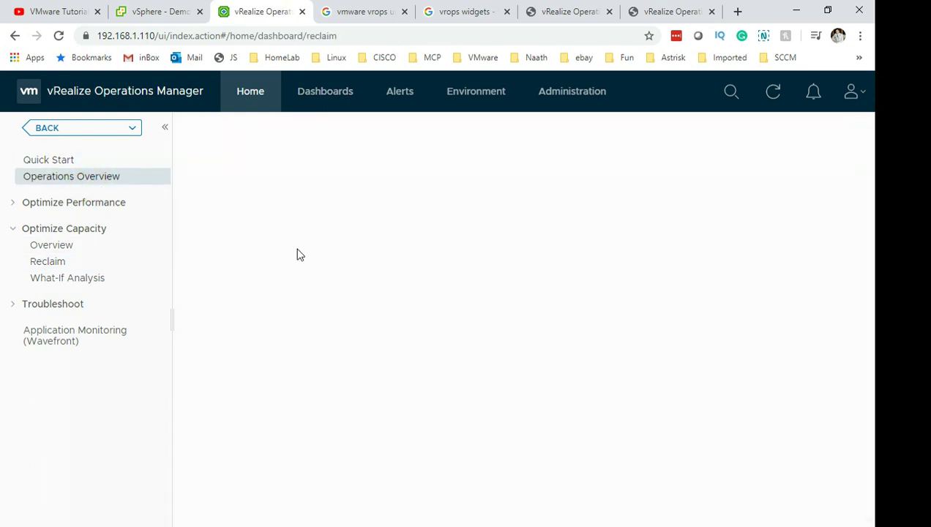
mouse_move(231, 222)
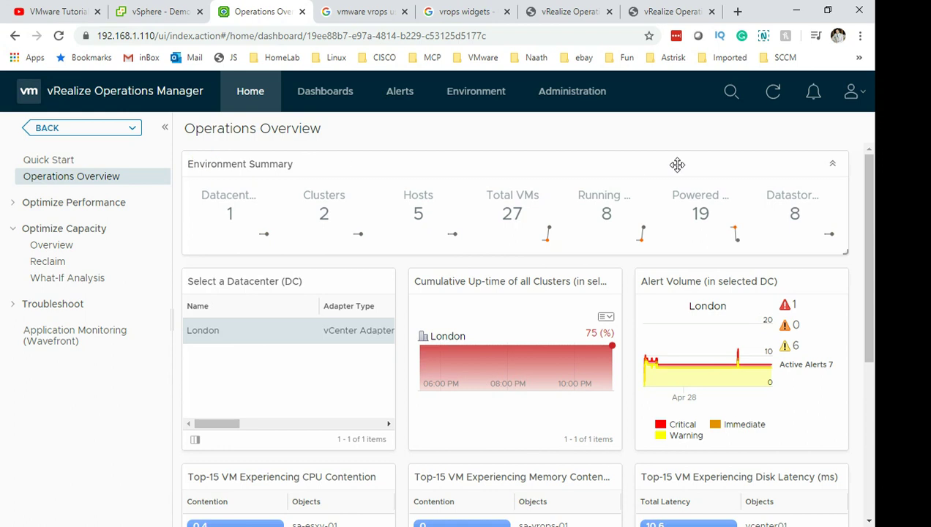
mouse_move(333, 212)
mouse_move(491, 217)
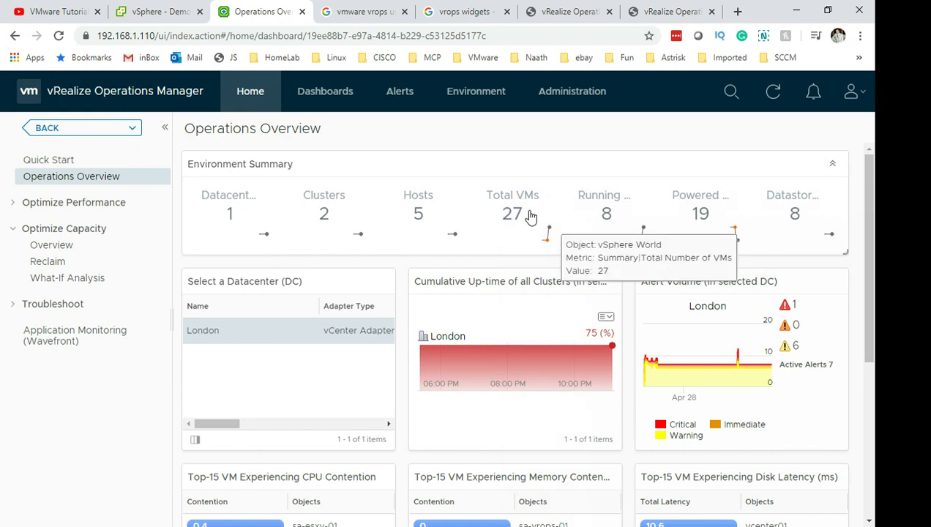
mouse_move(623, 226)
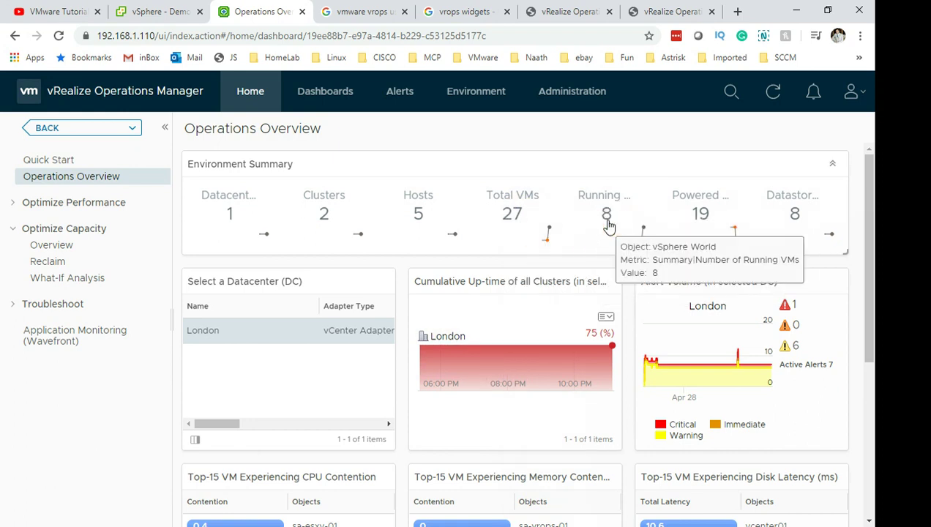
mouse_move(520, 224)
mouse_move(700, 210)
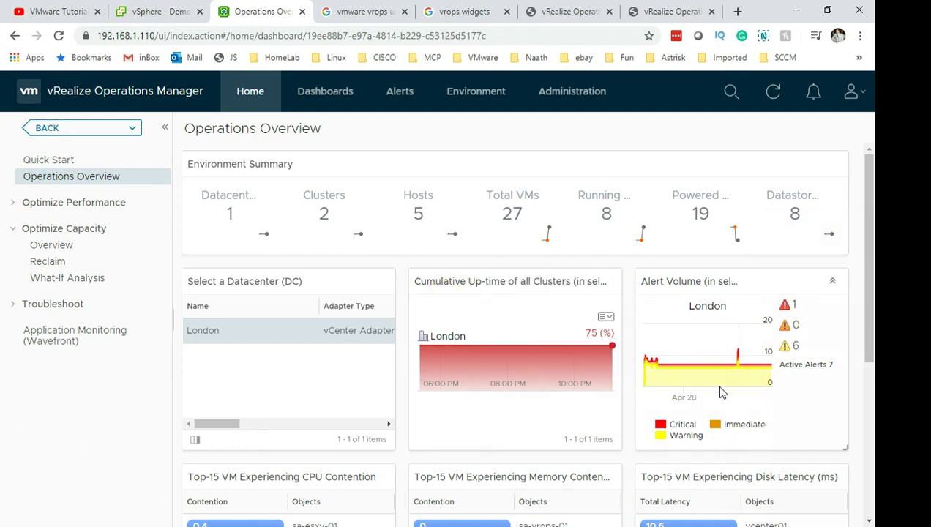
Limit the Alert Volume chart to Critical alerts by hiding the Immediate and Warning series, and check the critical alert count.
click(688, 426)
click(785, 414)
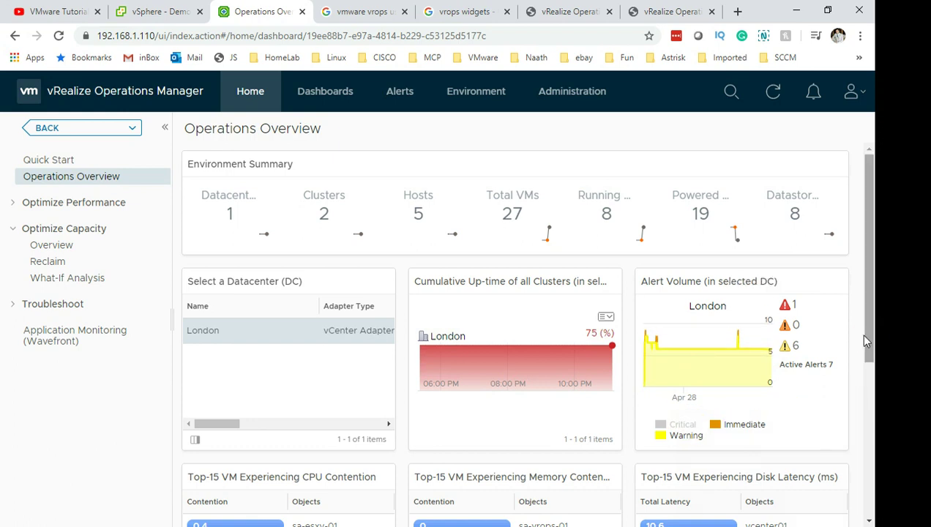
drag(869, 358, 869, 400)
click(684, 425)
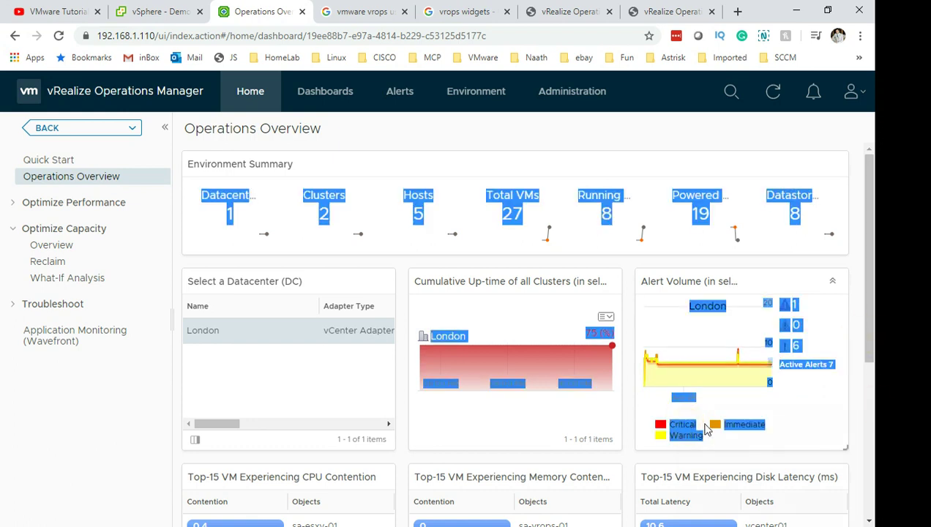
click(739, 425)
click(684, 435)
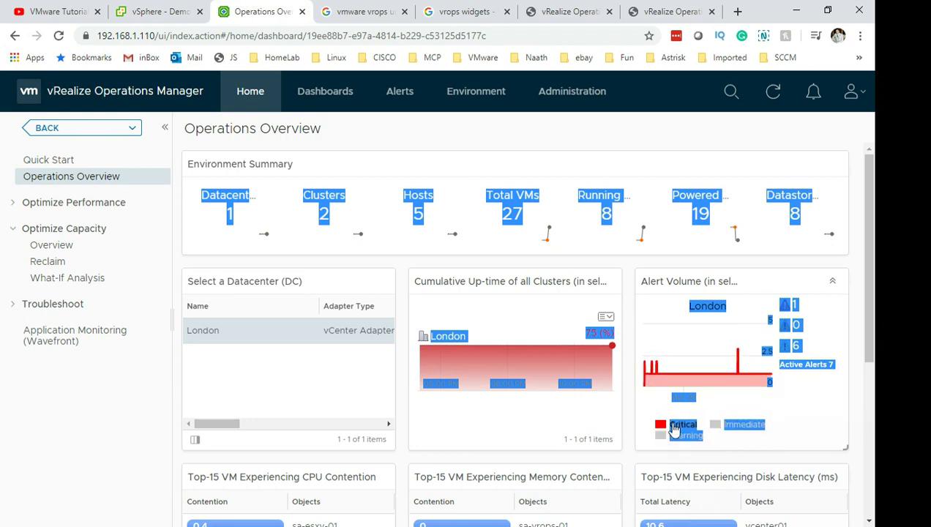
click(684, 425)
click(688, 430)
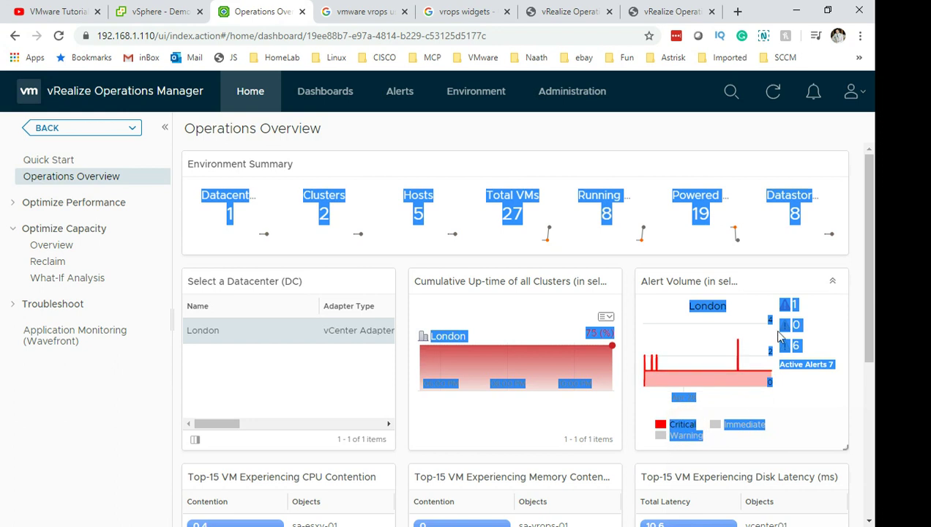
click(797, 307)
click(796, 308)
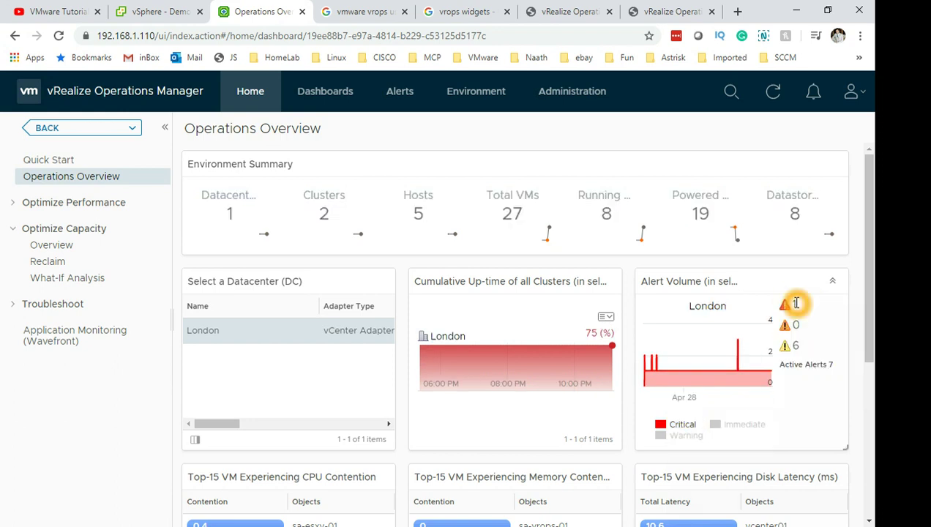
click(794, 309)
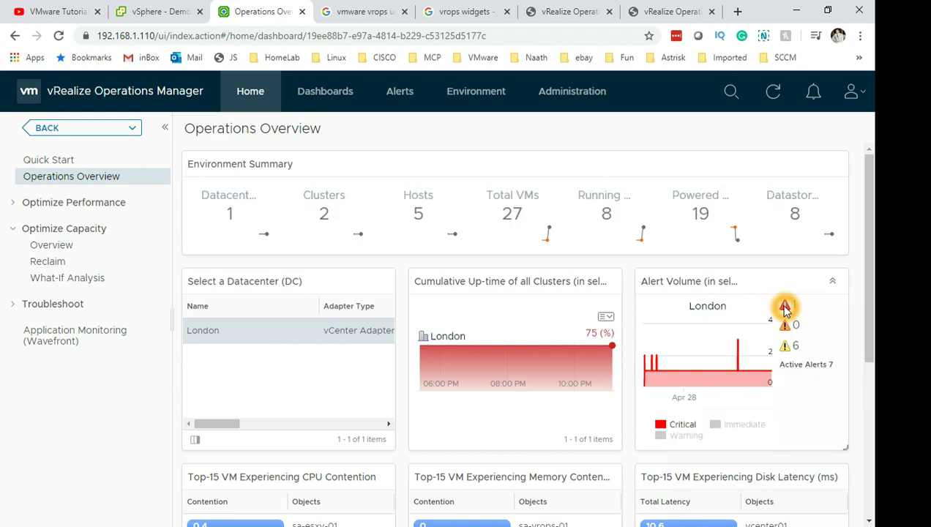
Collapse the Alert Volume and Cumulative Up-time widgets, and collapse and re-expand the Select a Datacenter widget.
click(832, 282)
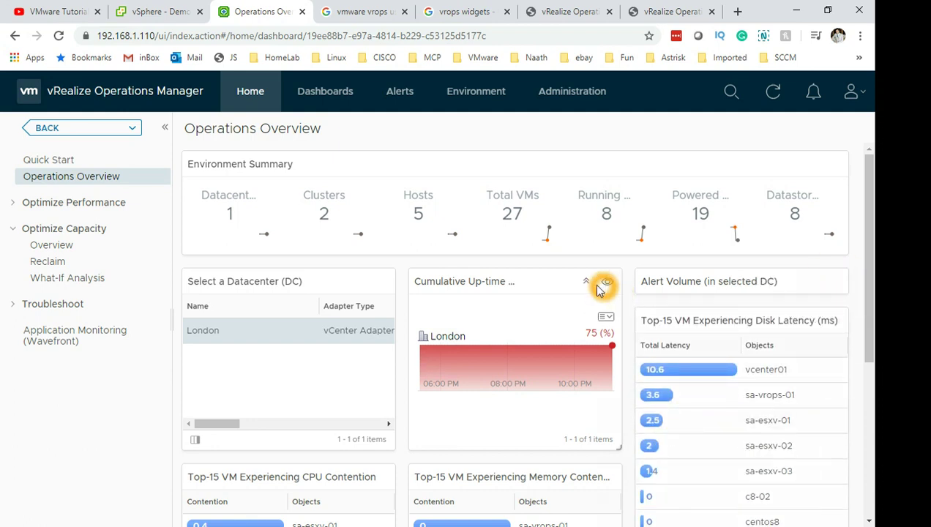
click(585, 282)
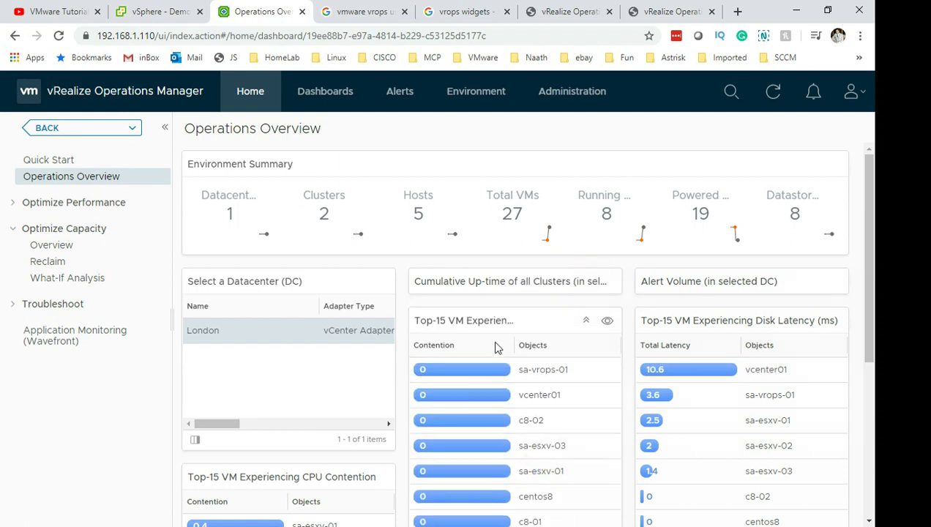
click(322, 283)
click(360, 282)
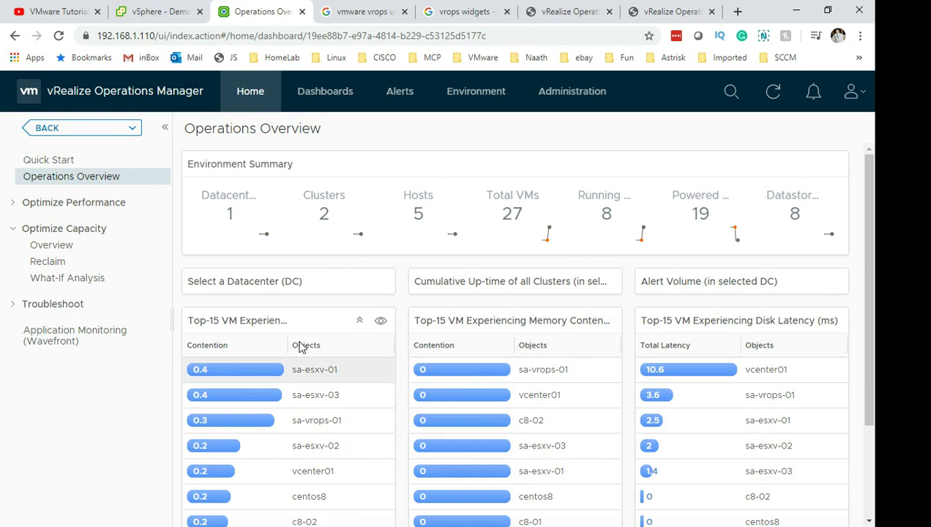
click(354, 286)
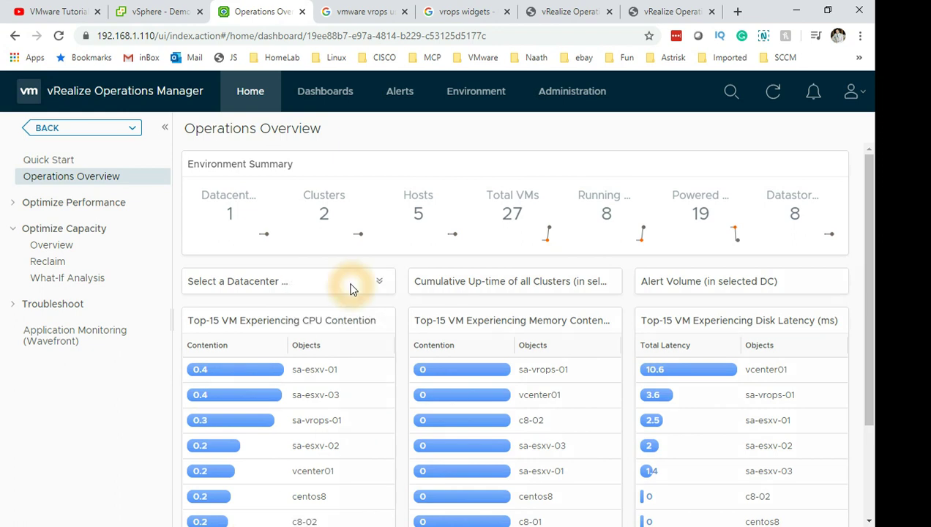
click(399, 299)
click(383, 284)
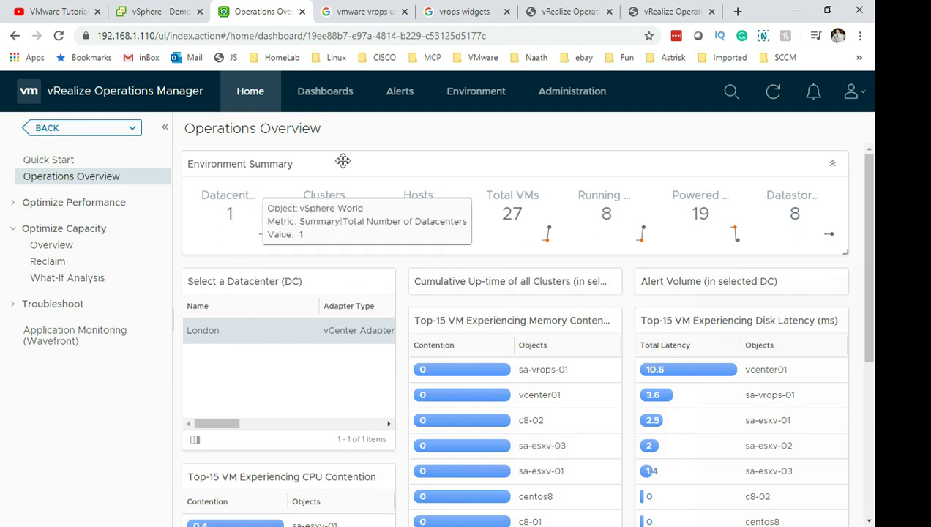
Open Workload Optimization and review London's optimization status and the CPU and memory workload of its clusters.
click(84, 210)
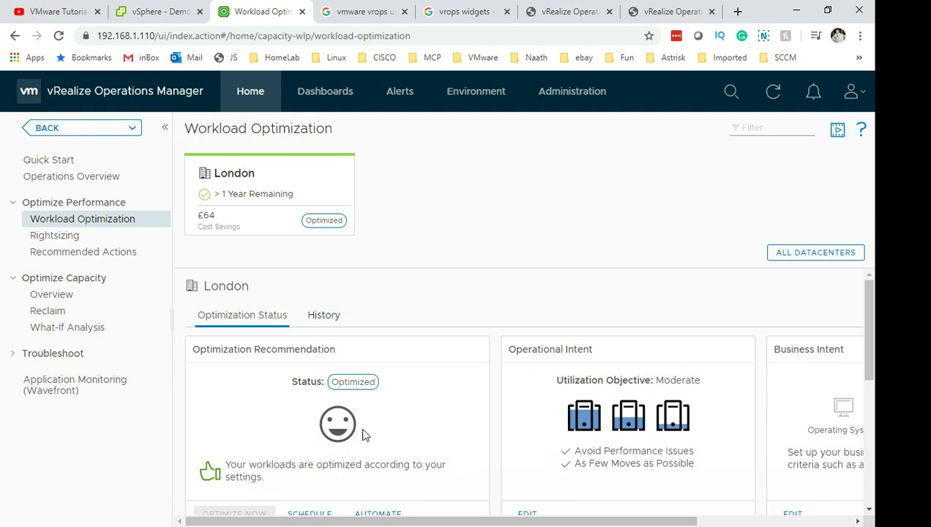
drag(867, 309, 868, 405)
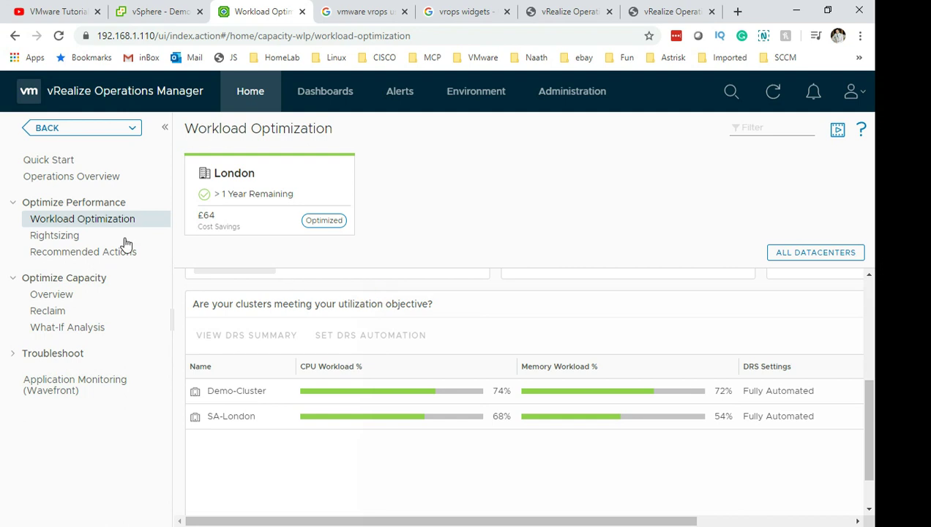
Open the Rightsizing page and review London's oversized VMs, their recommended CPU and memory reductions and the per-cluster list.
click(73, 237)
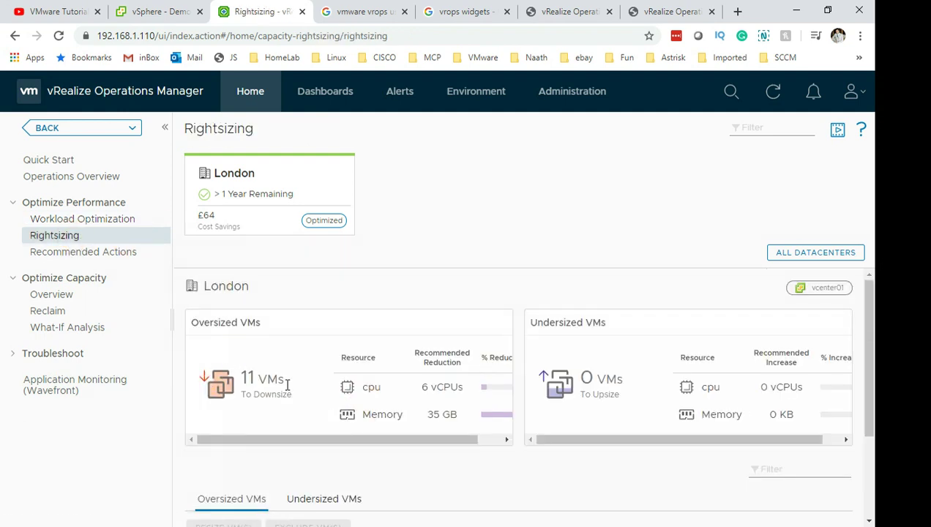
click(45, 234)
click(241, 380)
drag(441, 440, 488, 443)
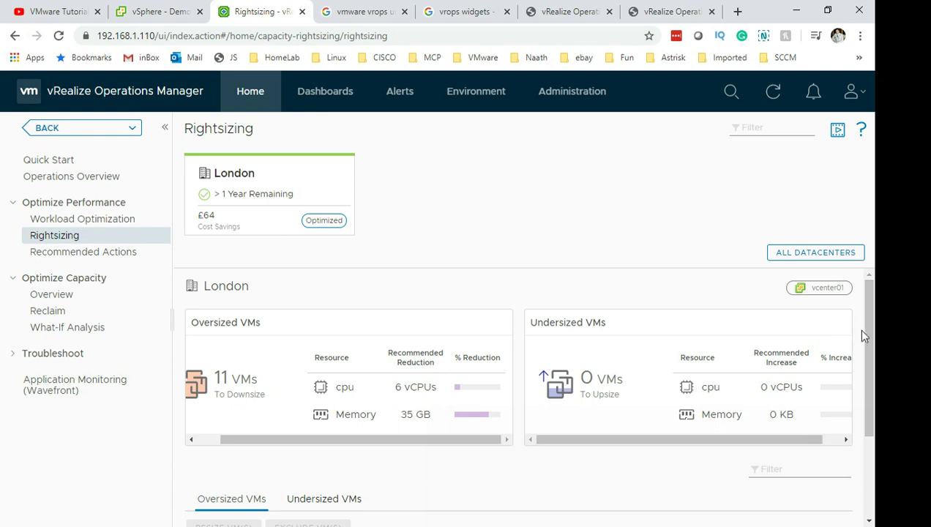
drag(871, 333, 876, 441)
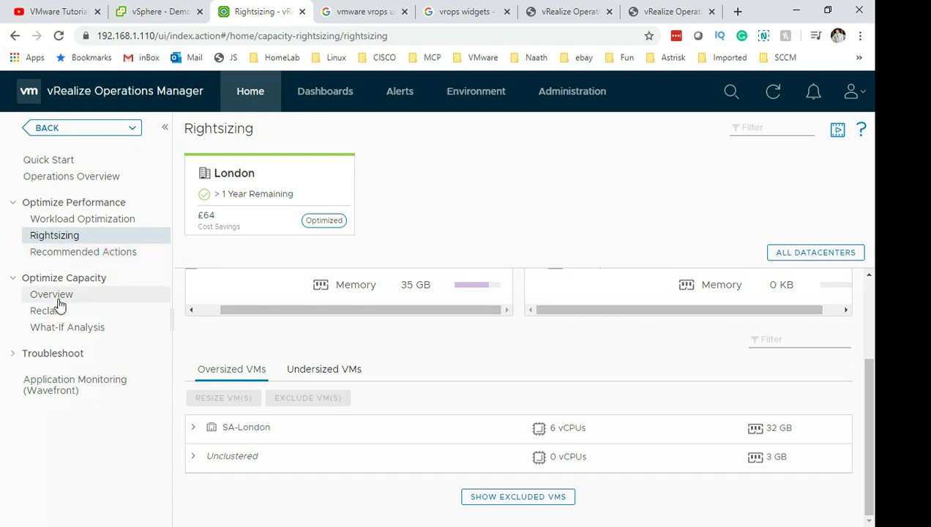
Go to Dashboards and display the VM Configuration dashboard.
click(309, 92)
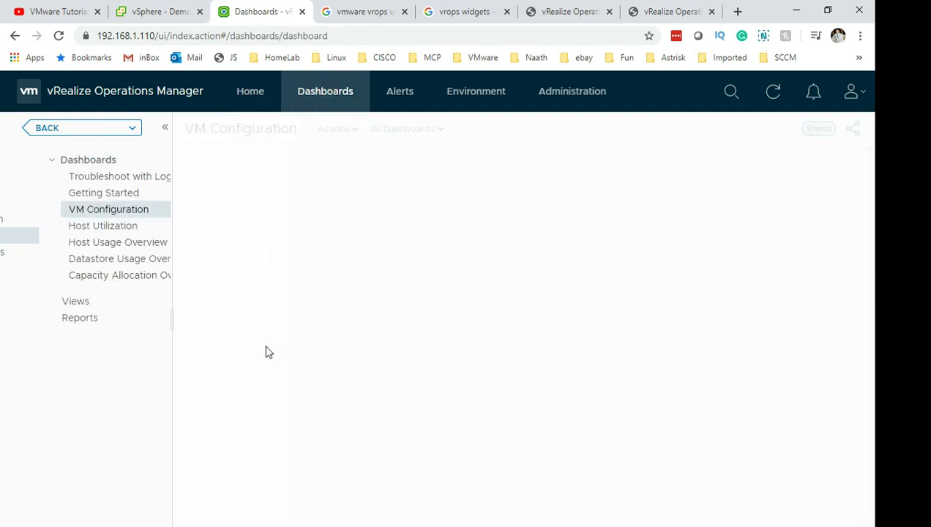
click(266, 346)
click(102, 218)
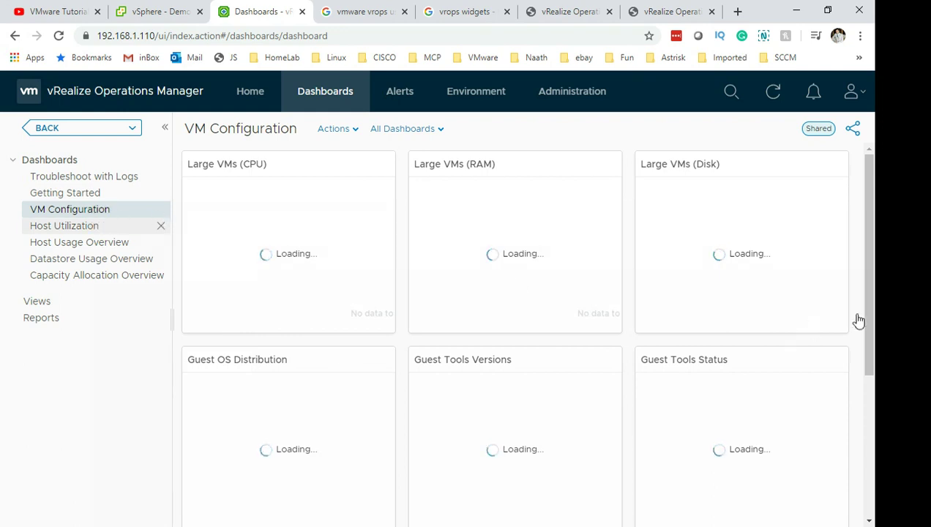
Review the Large VMs, Guest OS Distribution and Guest Tools widgets on the VM Configuration dashboard.
click(459, 455)
click(301, 186)
click(288, 422)
click(271, 449)
click(265, 254)
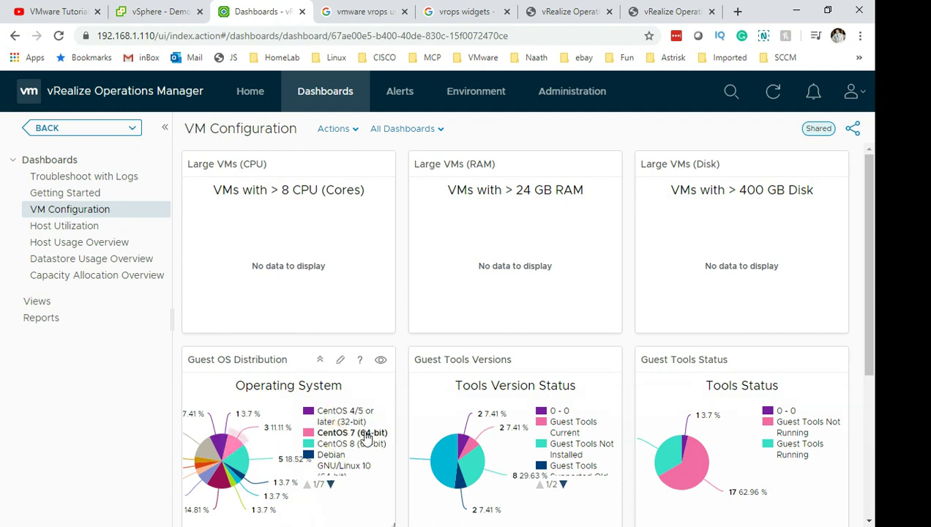
Page through the Guest OS Distribution legend to examine which operating systems the VMs run.
click(331, 445)
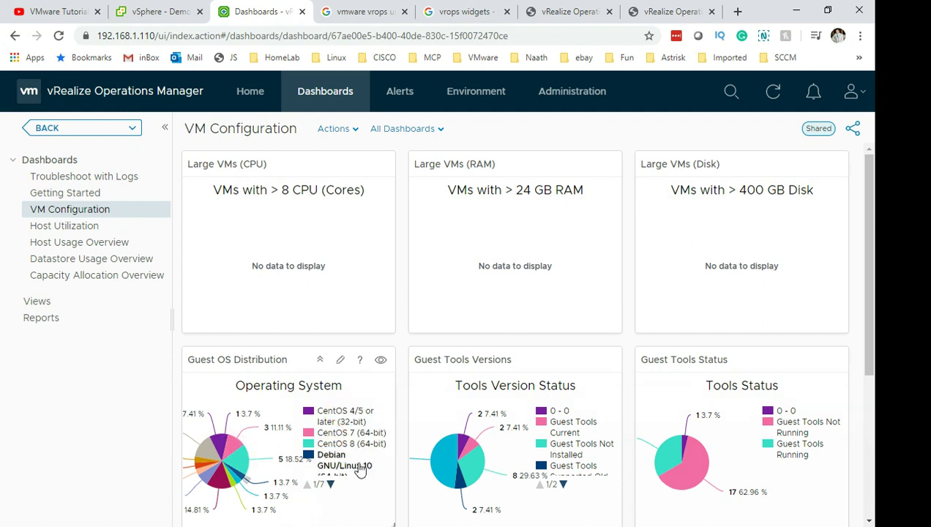
click(337, 488)
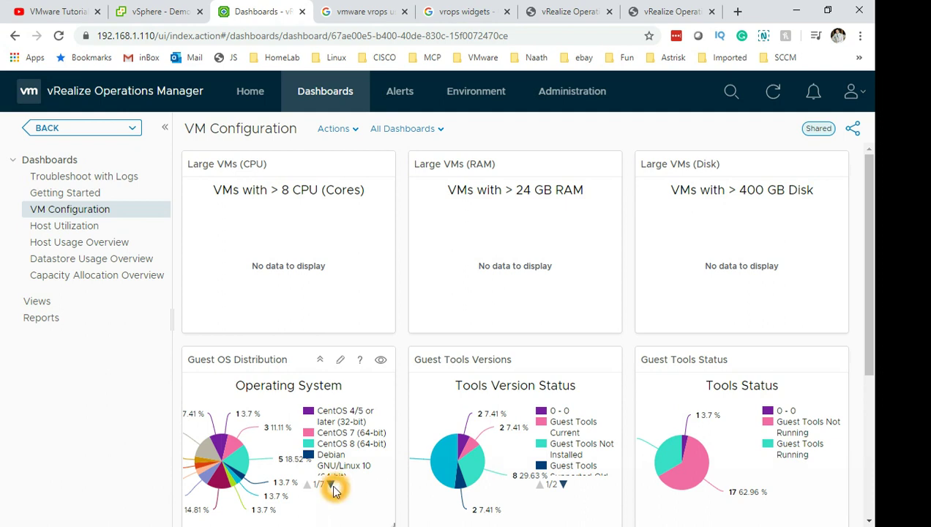
click(332, 486)
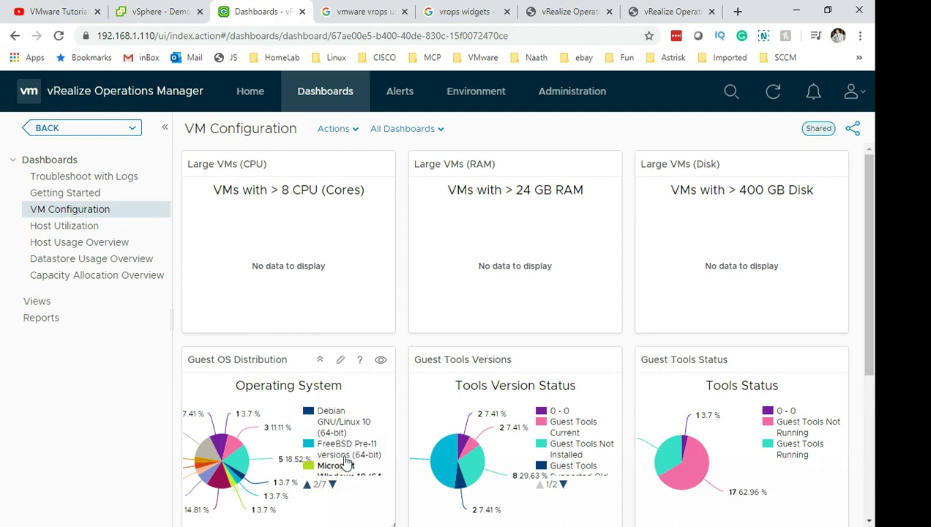
click(333, 486)
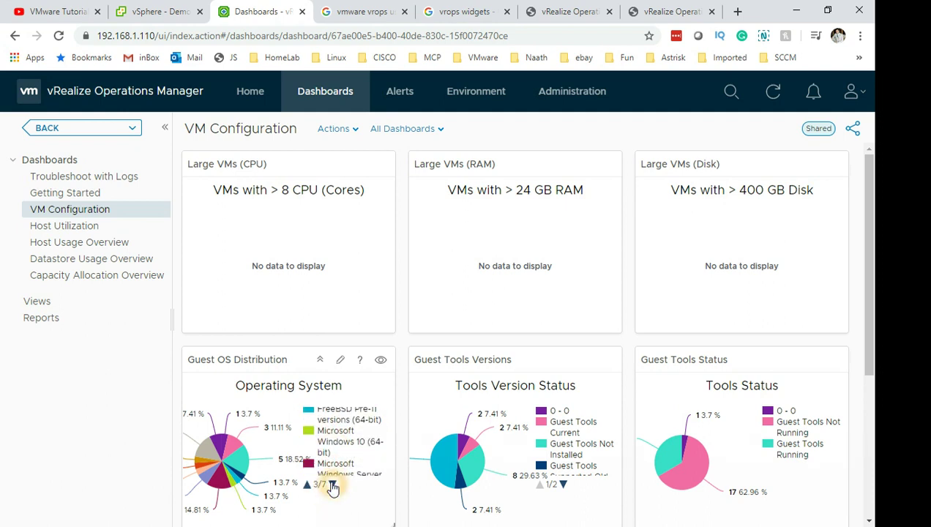
click(333, 486)
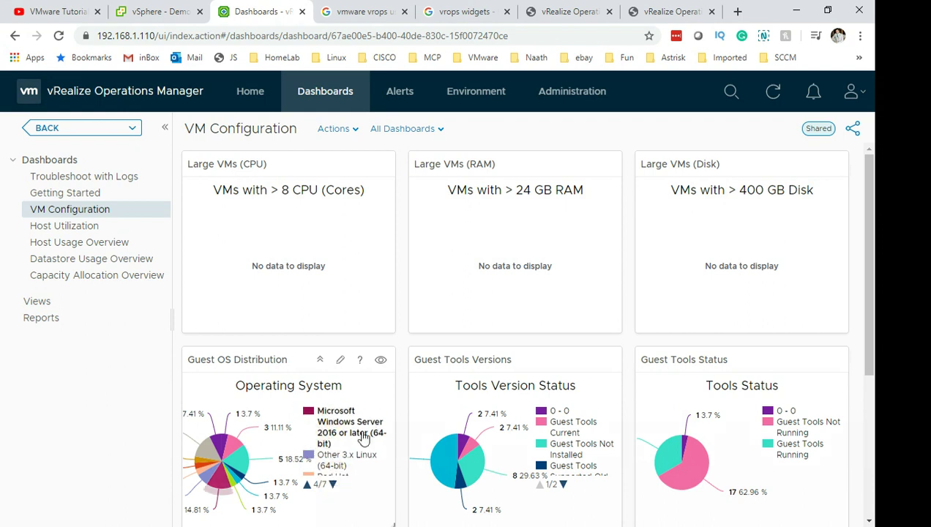
click(334, 485)
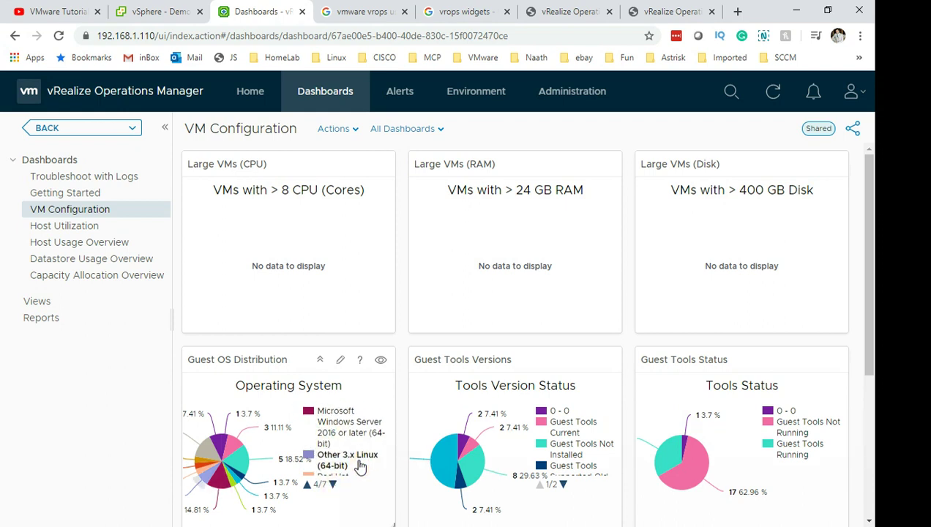
Hide Microsoft Windows Server 2016 and Other 3.x Linux in the Guest OS Distribution chart, and show both again.
click(313, 411)
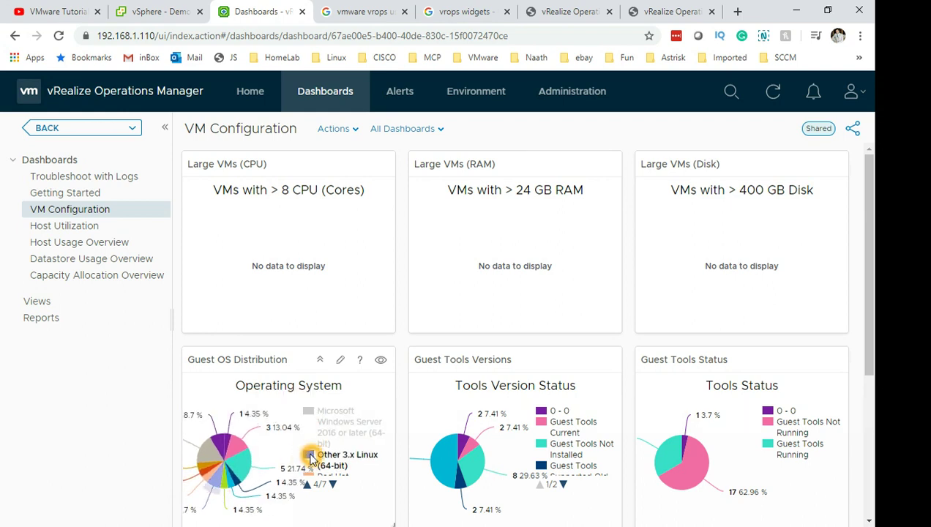
click(342, 455)
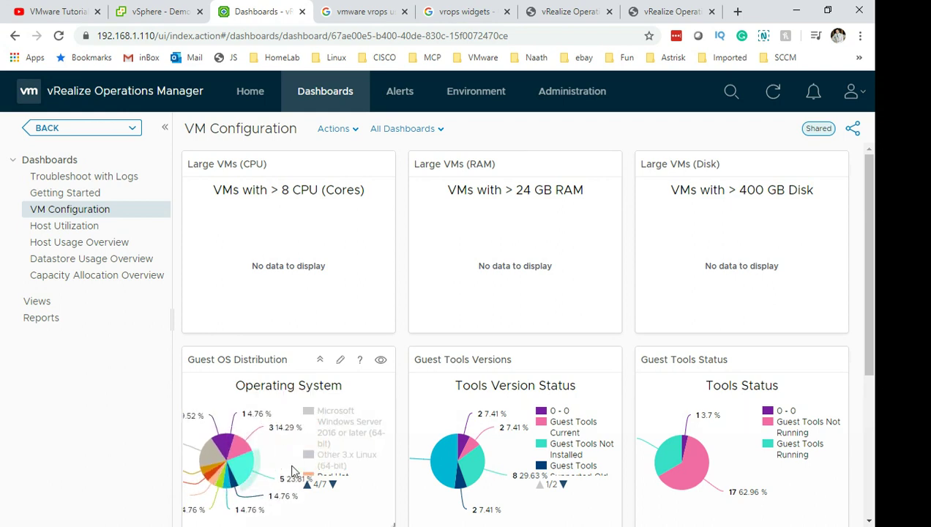
click(310, 457)
click(308, 419)
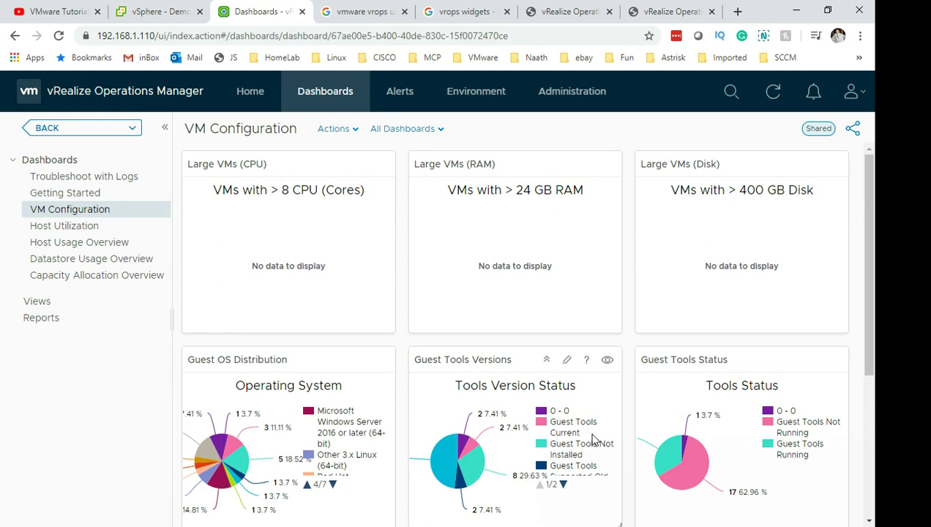
Browse the dashboards offered under vRealize Assessments, vRealize Automation, vRealize Operations and Optimize.
click(556, 439)
click(107, 227)
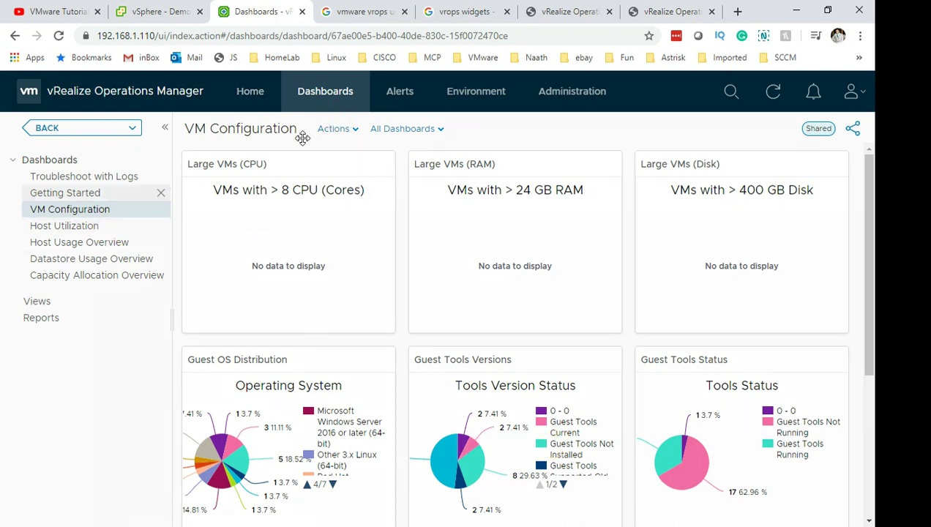
click(393, 132)
mouse_move(511, 226)
click(477, 241)
click(439, 240)
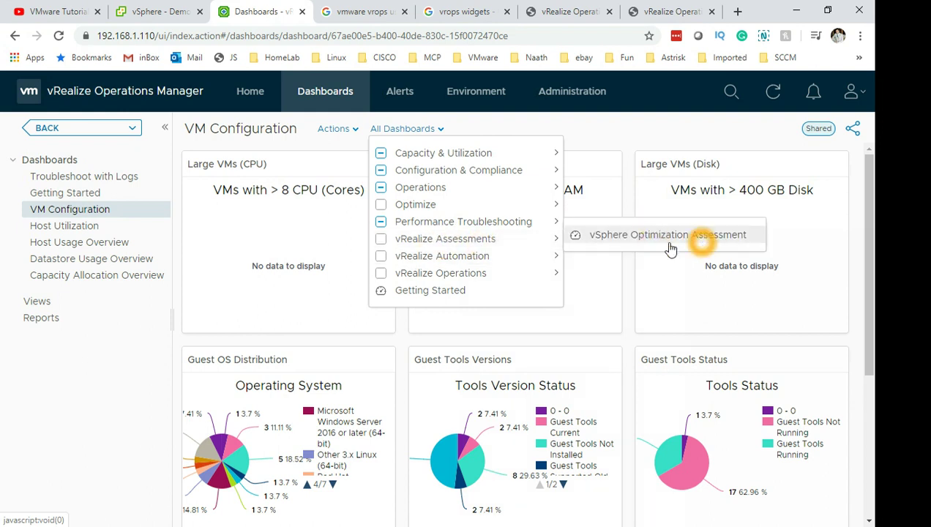
click(545, 256)
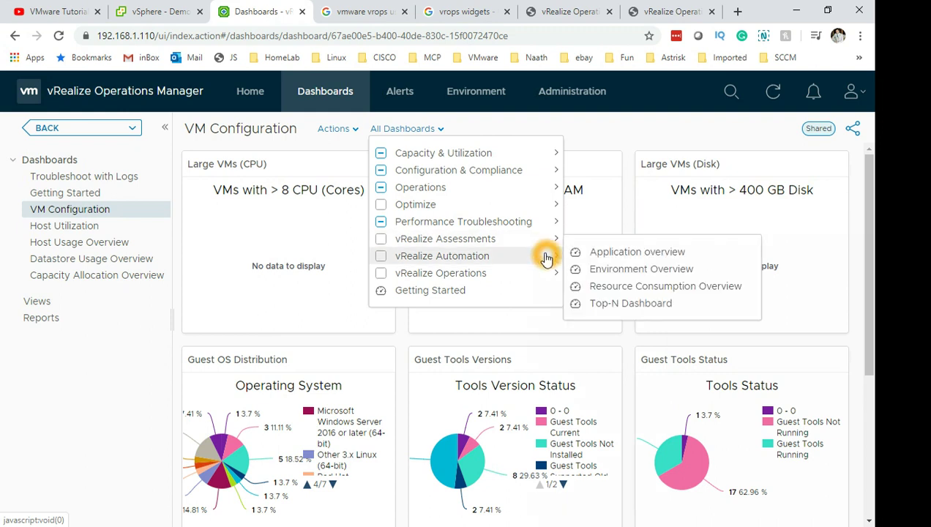
click(521, 282)
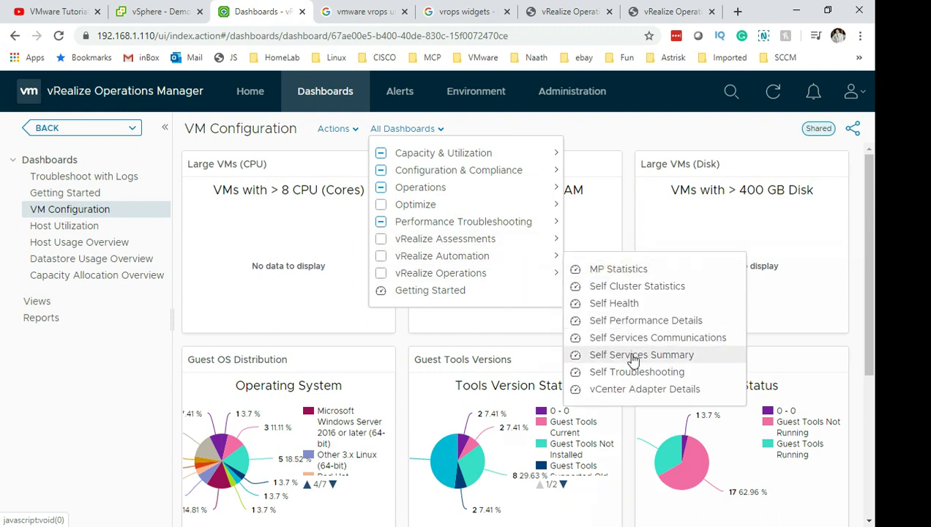
click(650, 378)
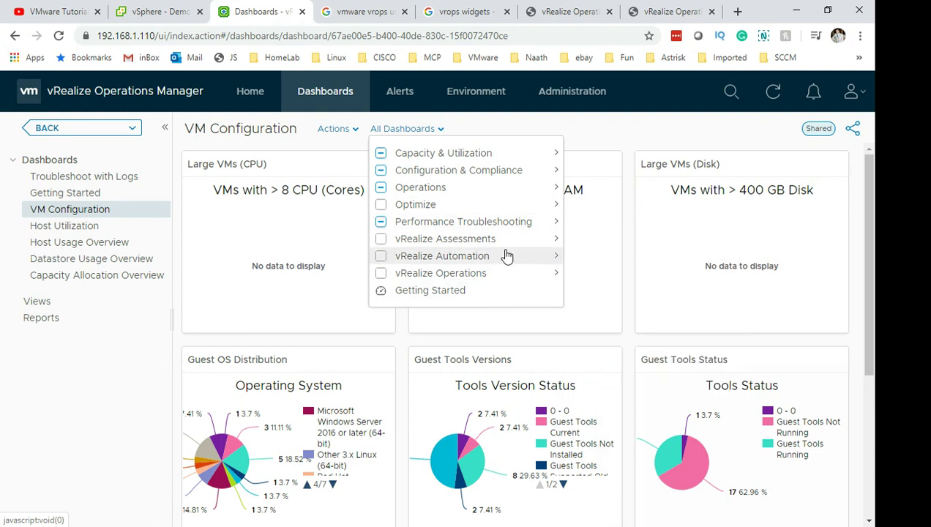
click(498, 207)
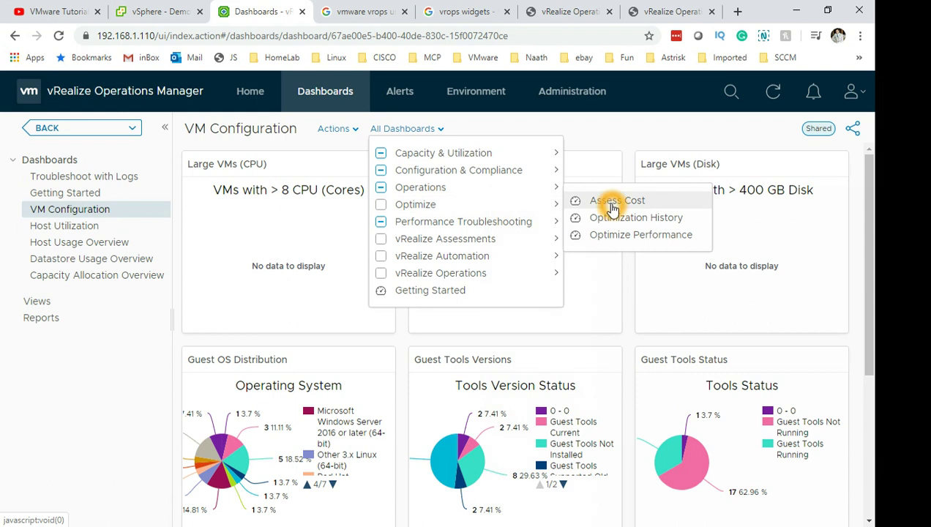
Open the Heavy Hitter VMs dashboard from Capacity & Utilization and review SA-London's charts and its top VMs by CPU, memory, IOPS and network.
click(518, 162)
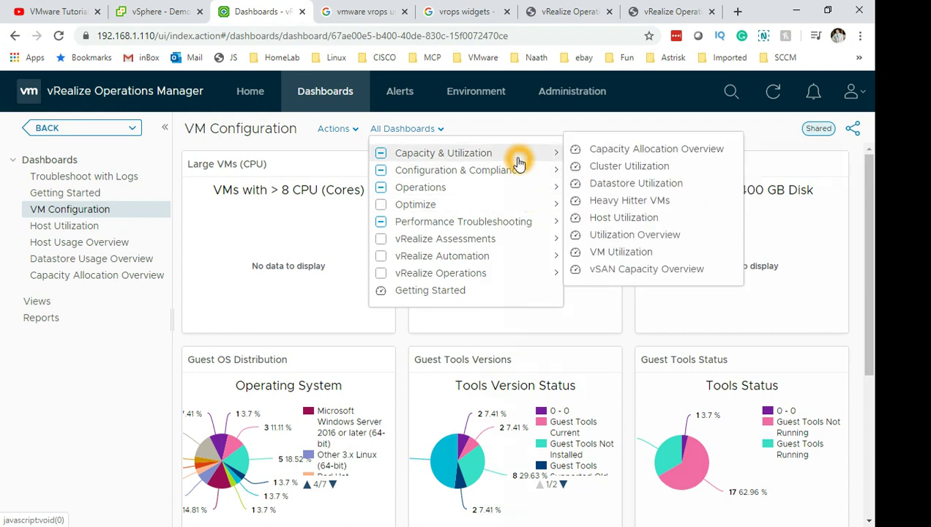
click(646, 203)
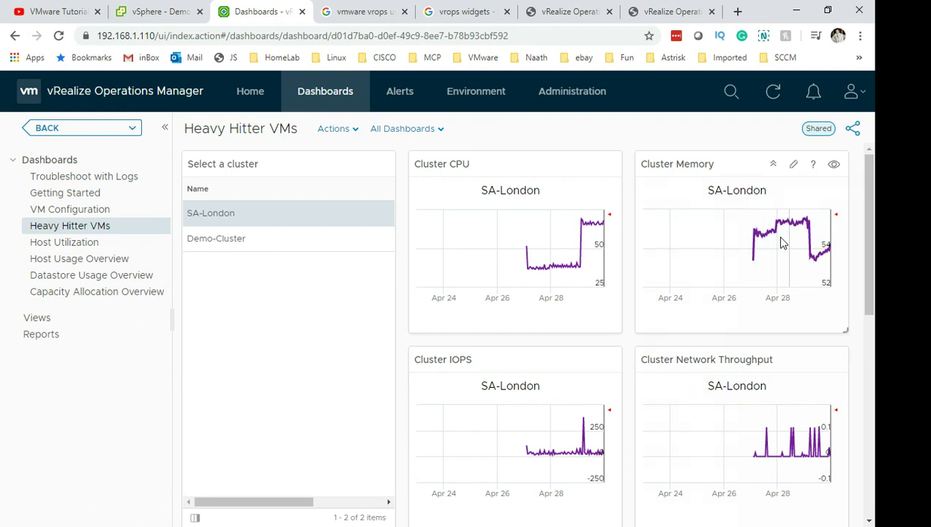
drag(872, 307, 818, 416)
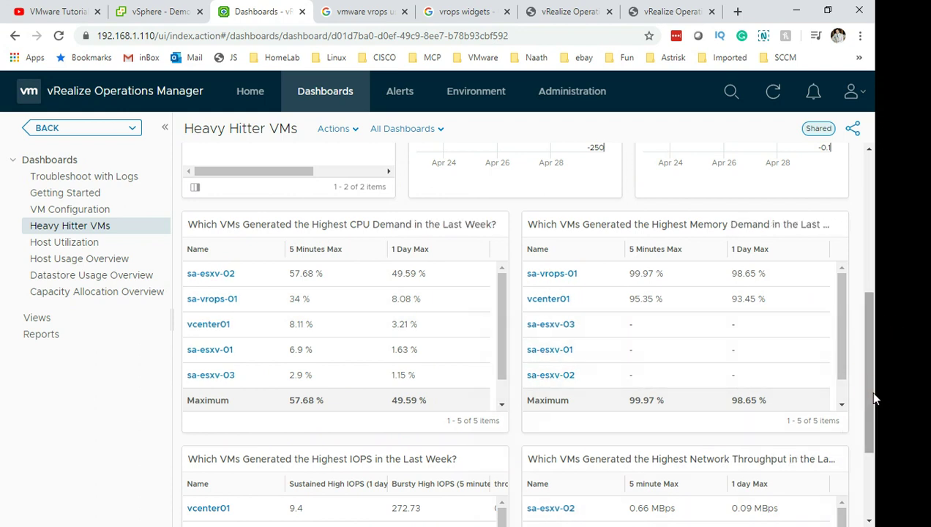
drag(868, 401, 876, 477)
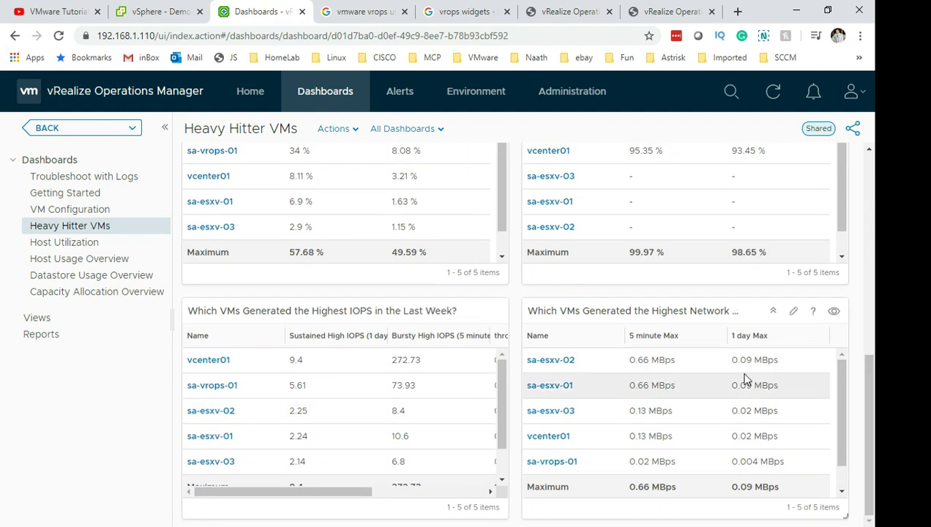
Open vcenter01 from the highest IOPS list, look over its summary and related hierarchies, and return to the Heavy Hitter VMs dashboard.
click(220, 363)
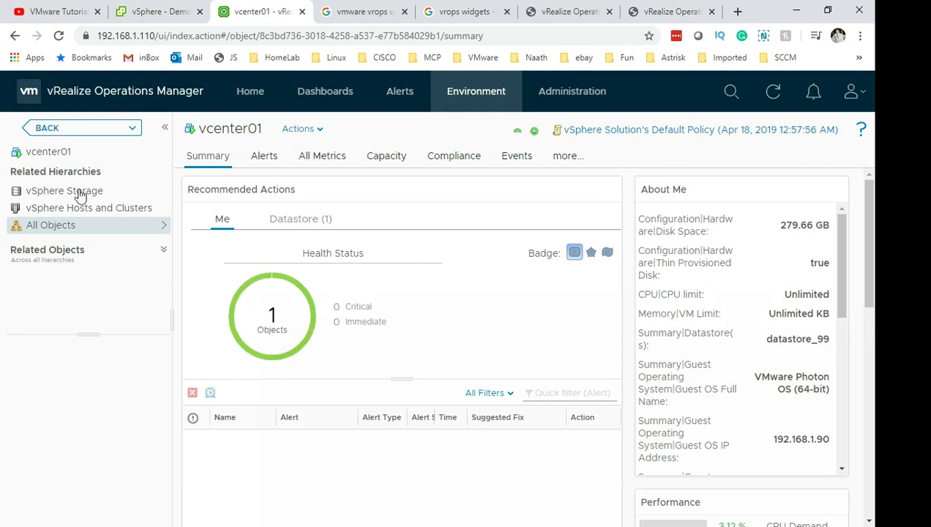
click(48, 151)
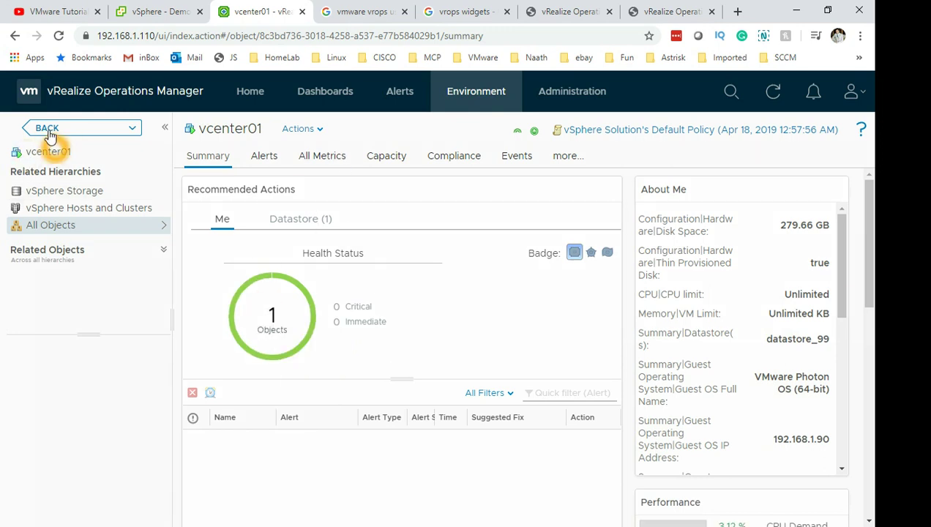
click(129, 209)
click(46, 127)
click(318, 93)
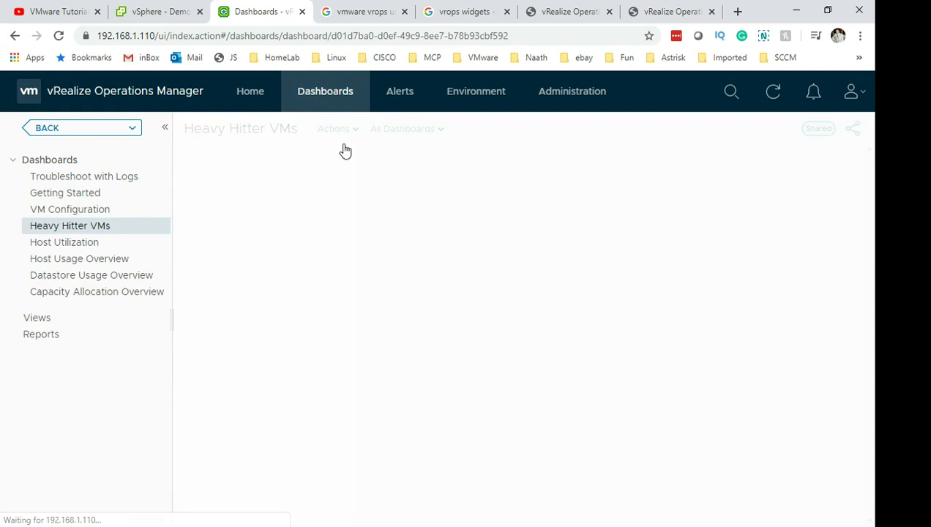
Add every Capacity & Utilization dashboard to the dashboard list by enabling the whole category.
click(422, 129)
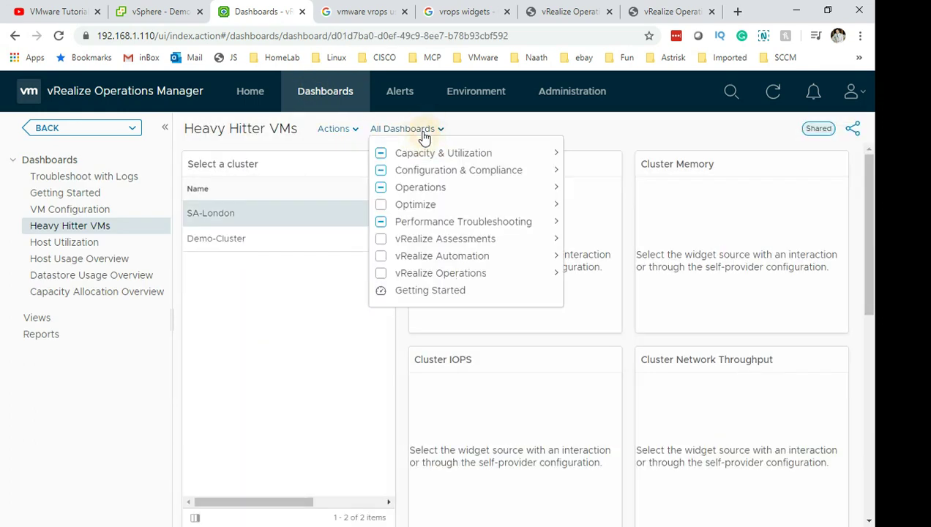
click(477, 155)
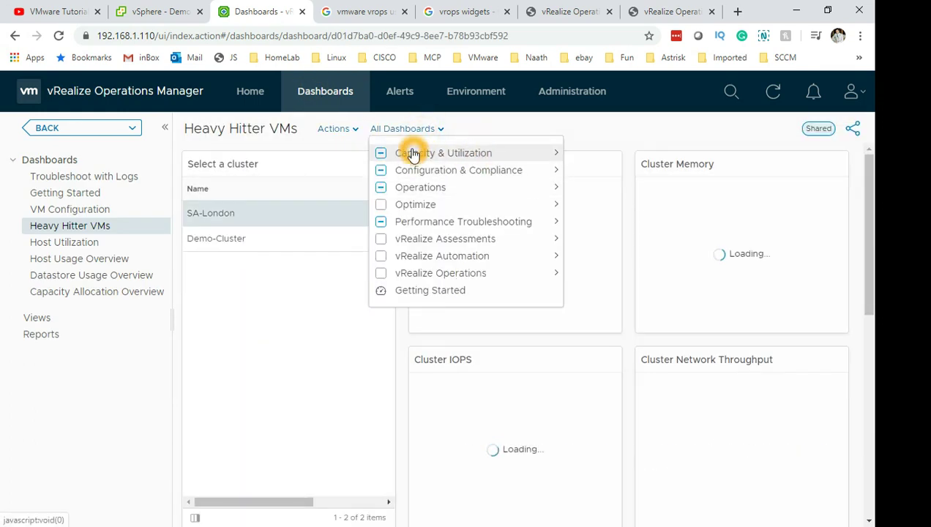
click(559, 160)
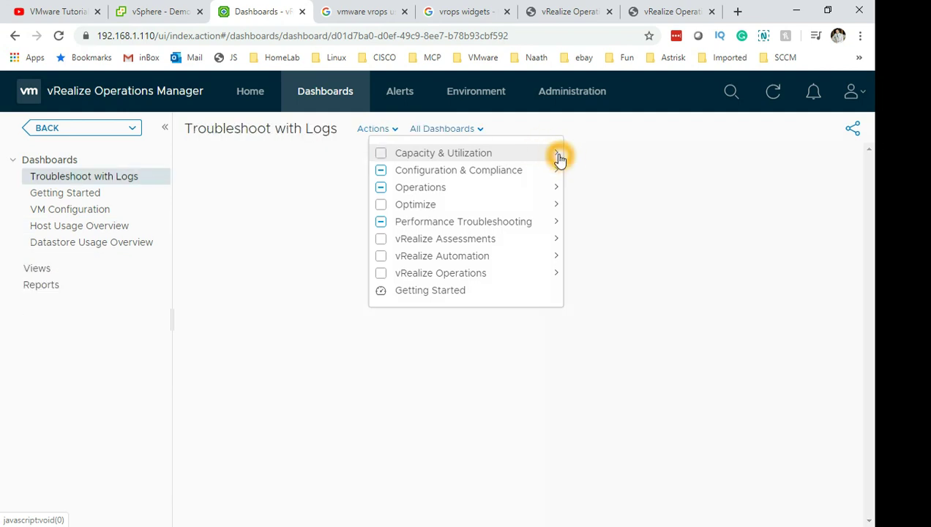
click(559, 160)
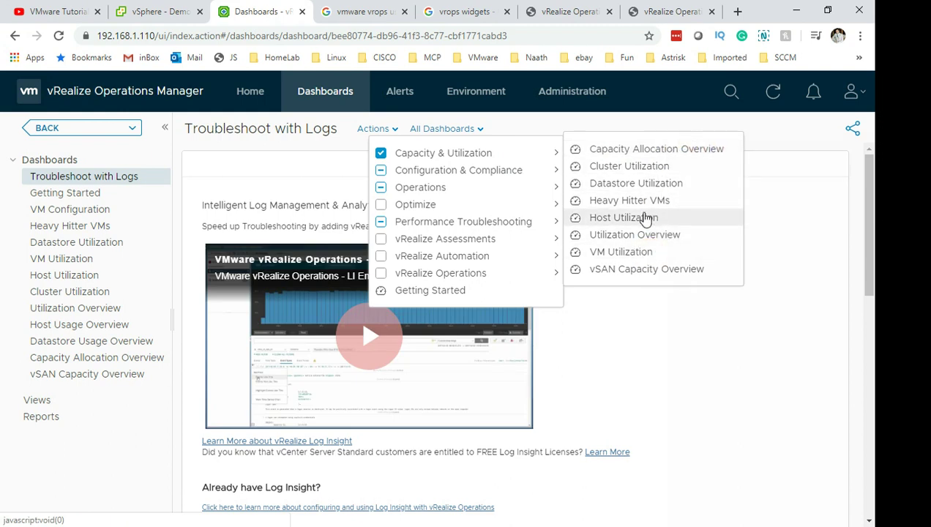
Open the Host Utilization dashboard and review its host CPU, memory, network and IOPS heatmaps.
click(622, 217)
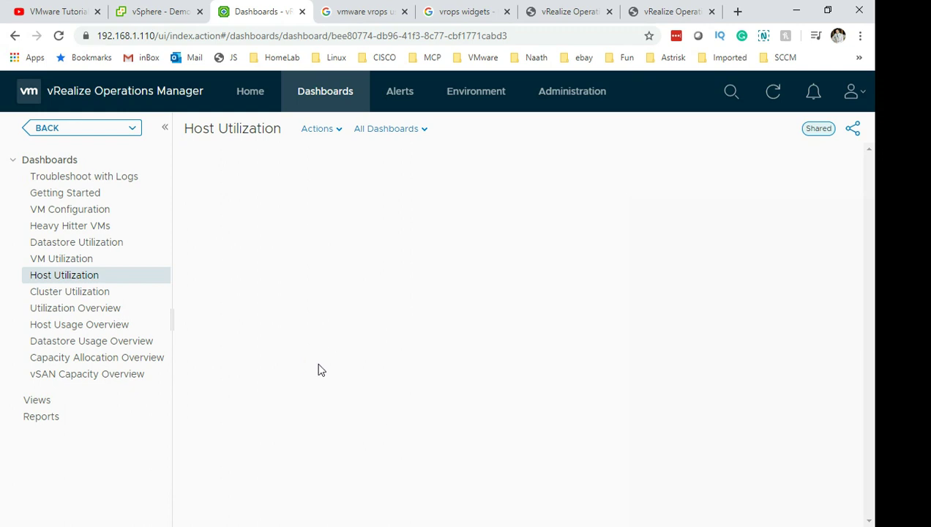
click(374, 289)
click(285, 160)
click(356, 425)
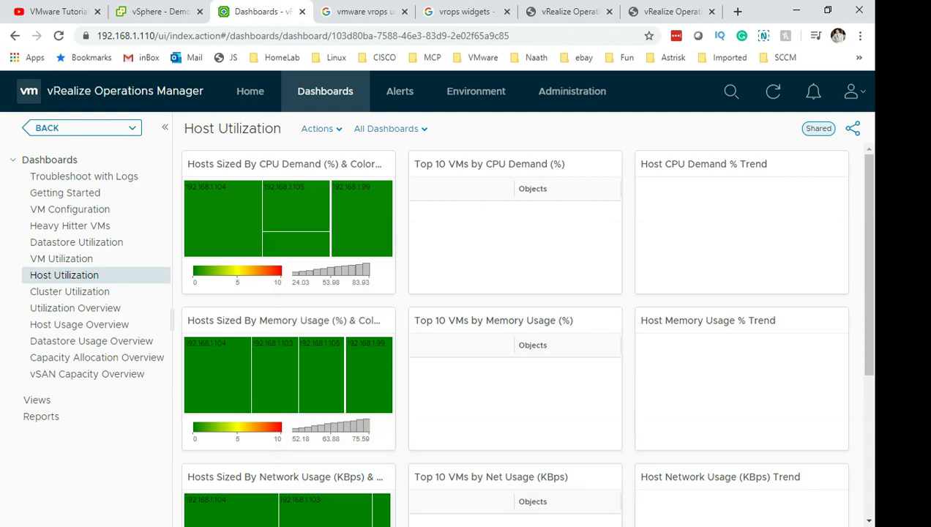
drag(867, 284, 882, 474)
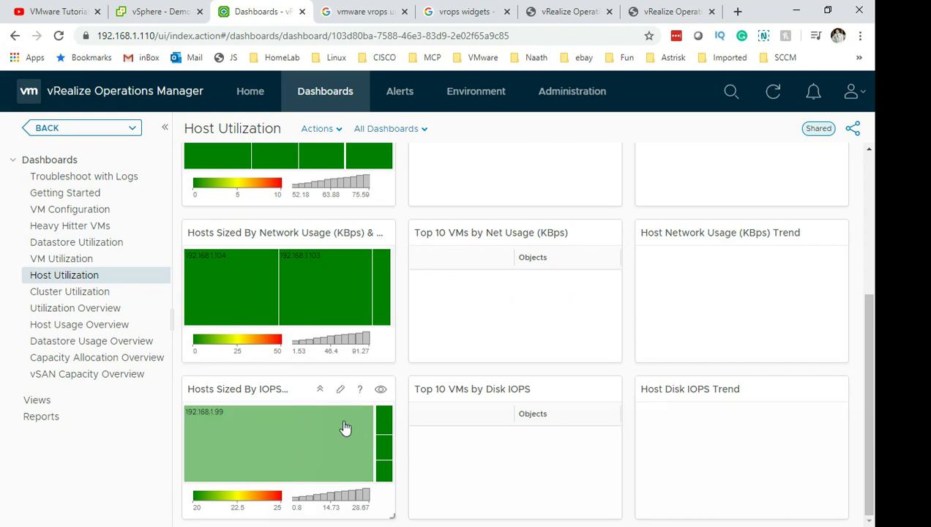
Display the top VMs and trends for host 192.168.1.99's disk IOPS and host 192.168.1.104's network usage.
click(296, 433)
click(326, 422)
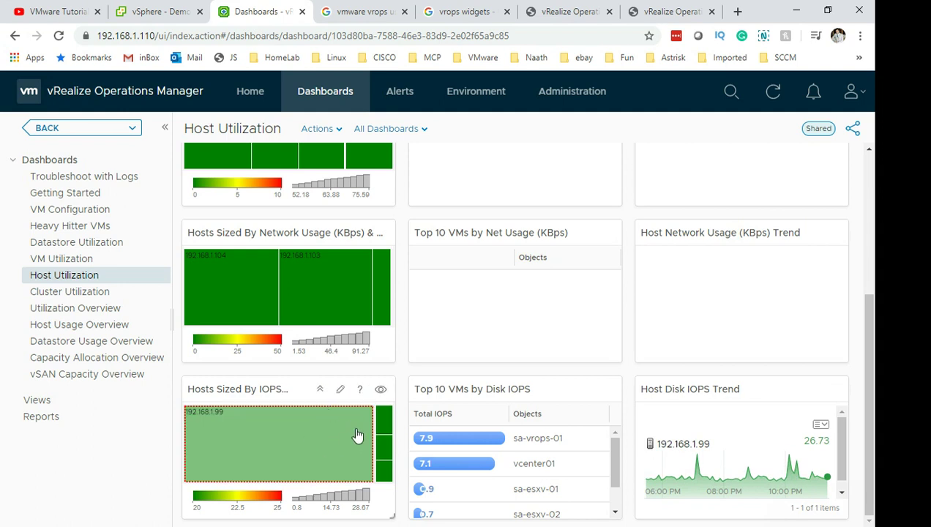
click(249, 281)
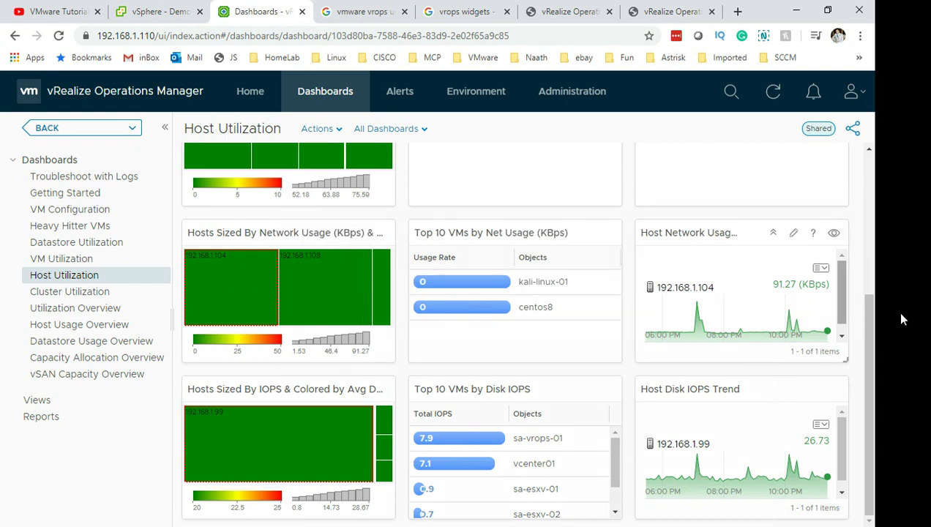
Compare the memory usage trends and top VMs of hosts 192.168.1.104, 192.168.1.103 and 192.168.1.99.
drag(871, 332, 857, 234)
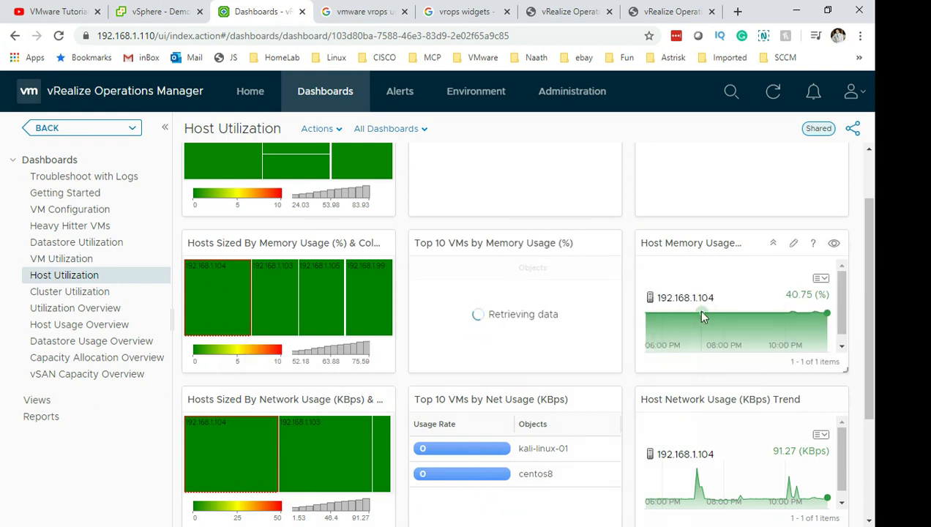
click(285, 297)
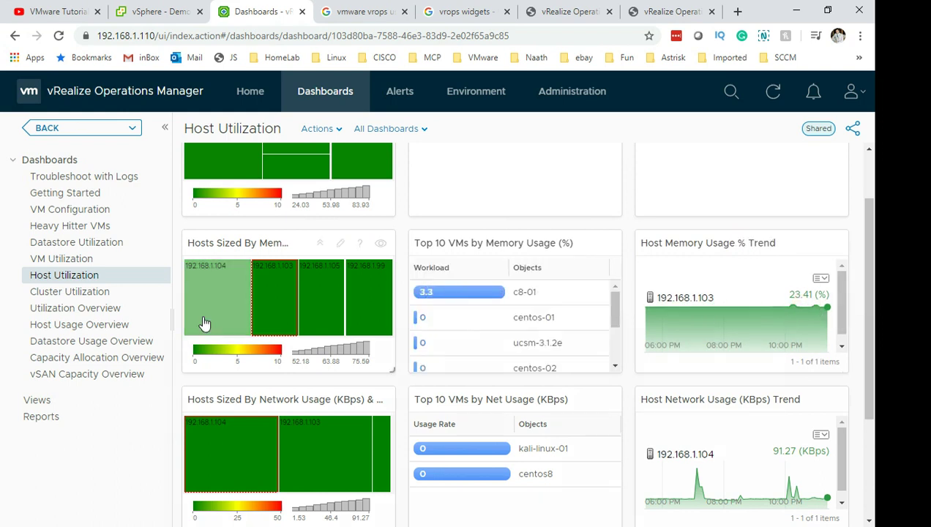
click(350, 328)
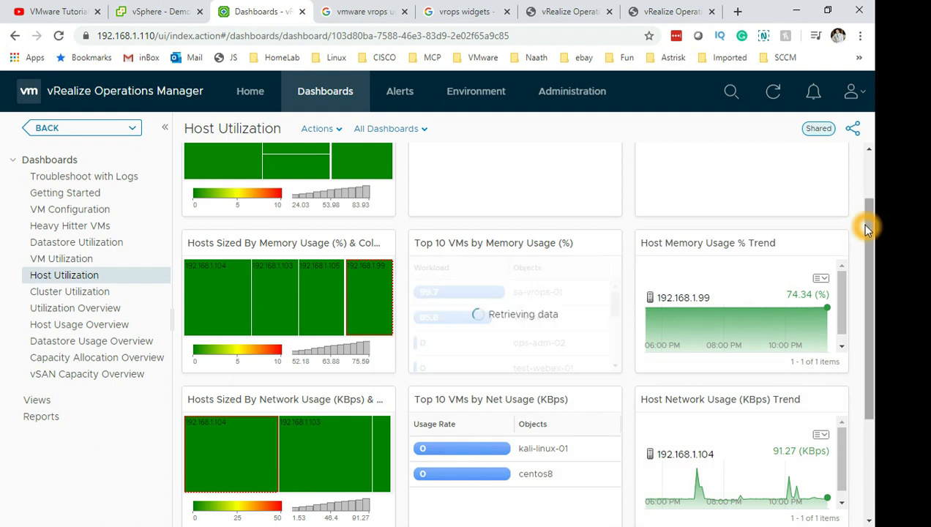
Look over the list of views and browse the available report templates.
drag(865, 229, 865, 185)
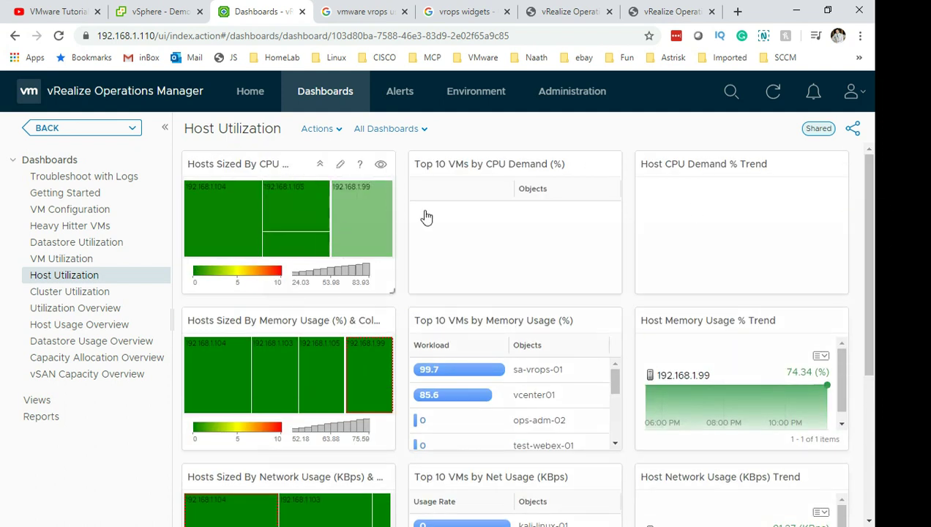
click(38, 402)
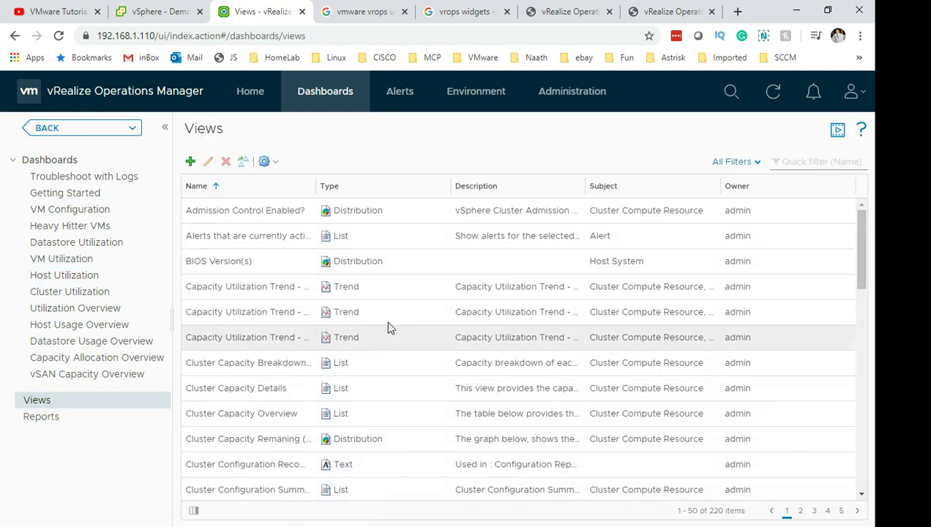
click(79, 424)
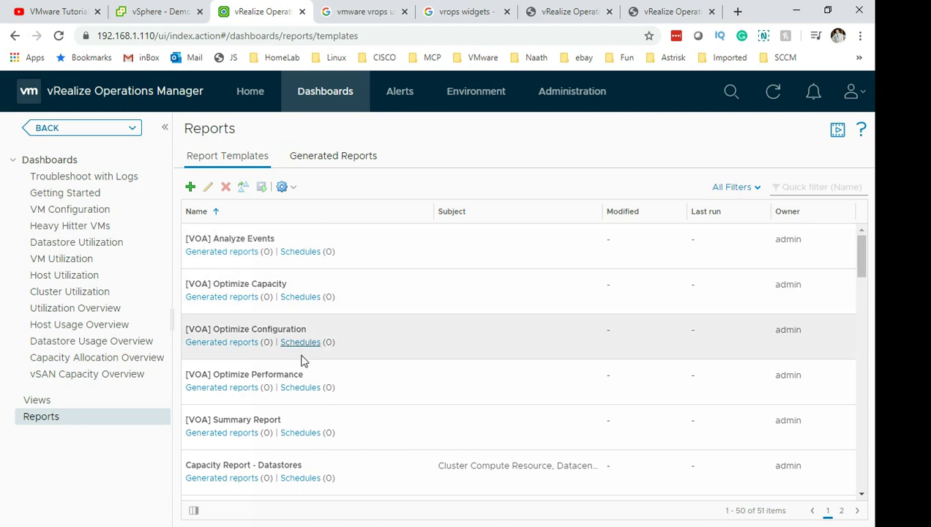
drag(861, 271, 886, 521)
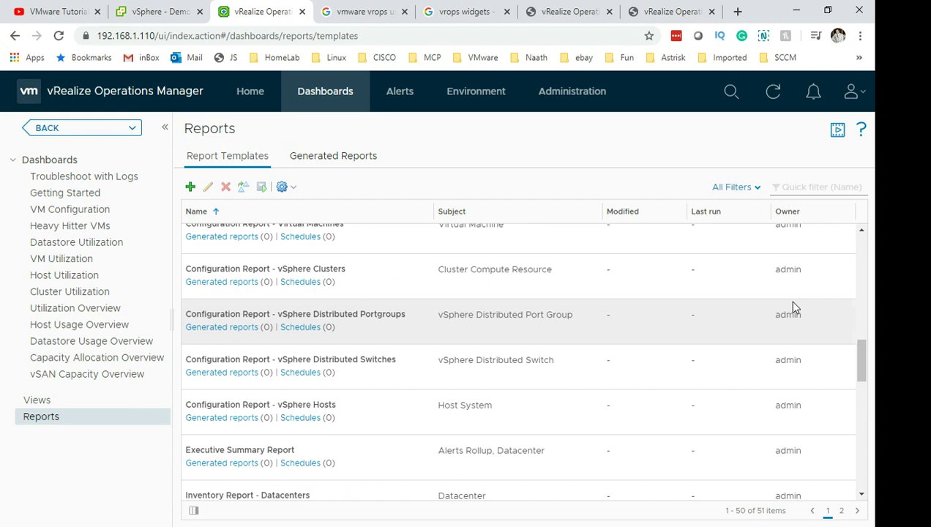
Filter the report templates by "snapshot" and select Optimization Report - Virtual Machines with Snapshot.
click(794, 188)
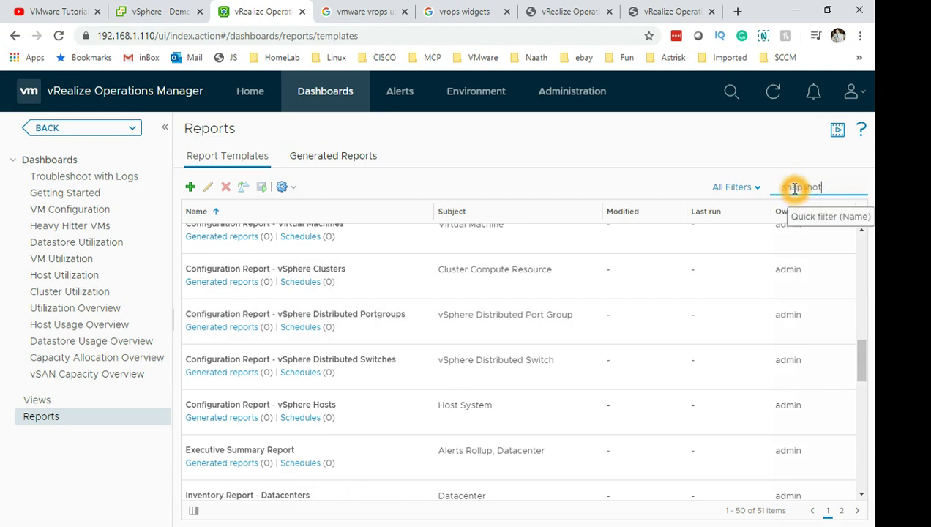
text(snapshot)
key(Return)
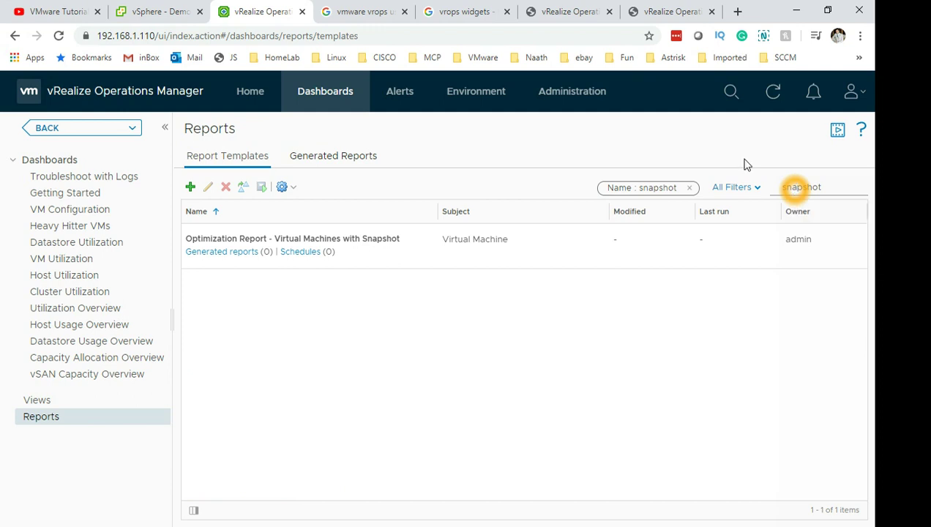
click(351, 242)
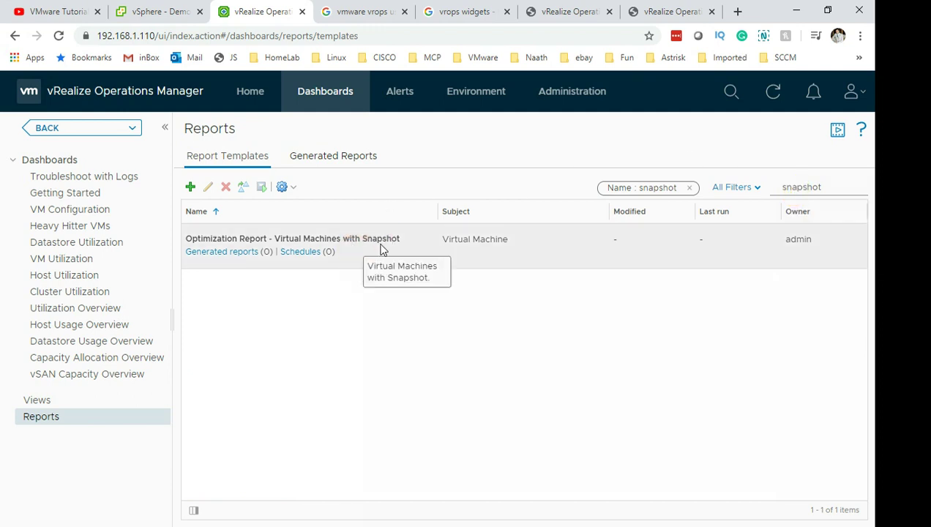
Run the selected snapshot report template for the vSphere World object.
click(261, 188)
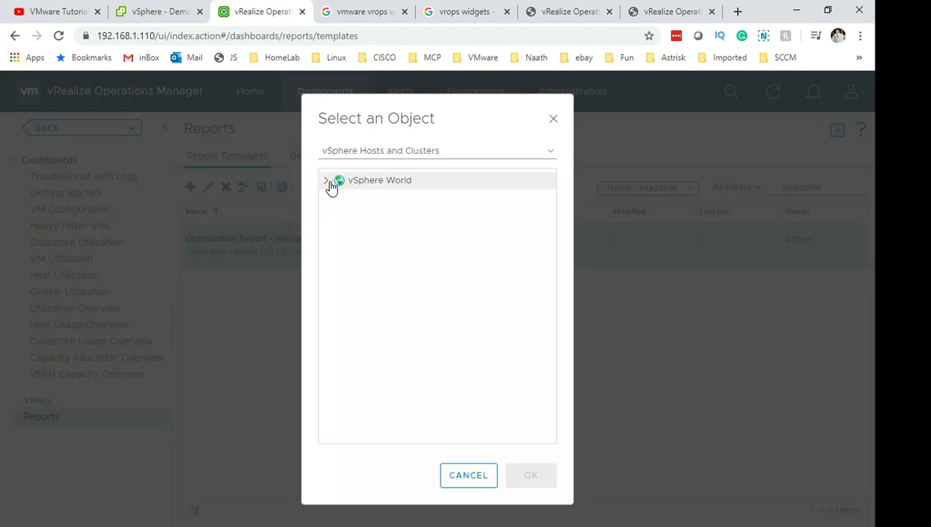
click(326, 181)
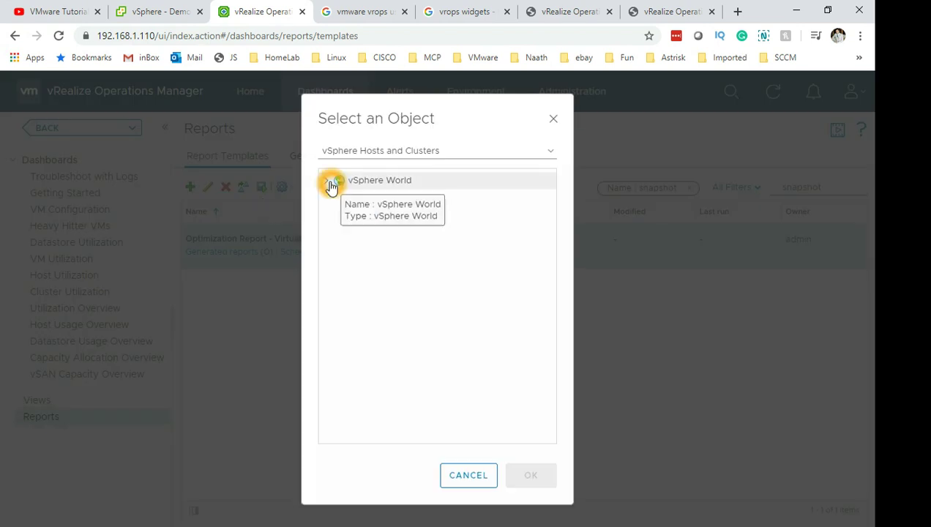
click(394, 181)
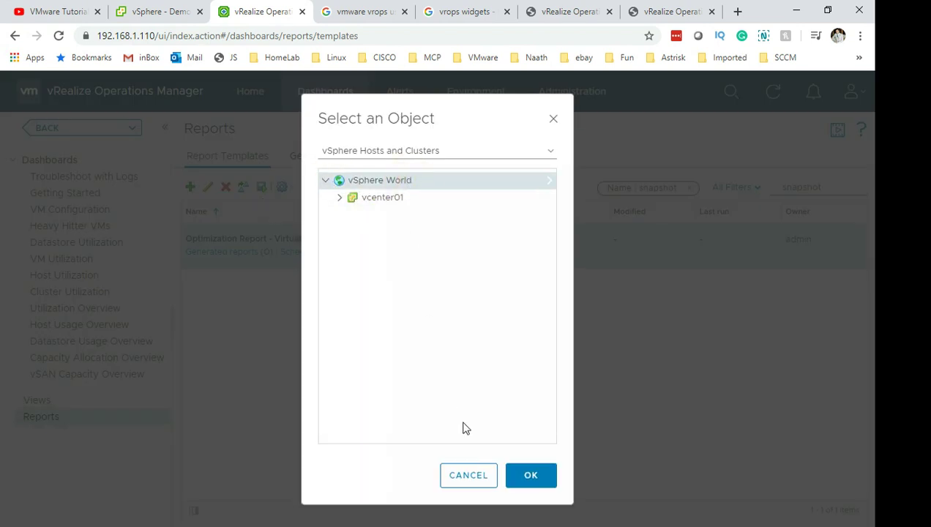
click(531, 477)
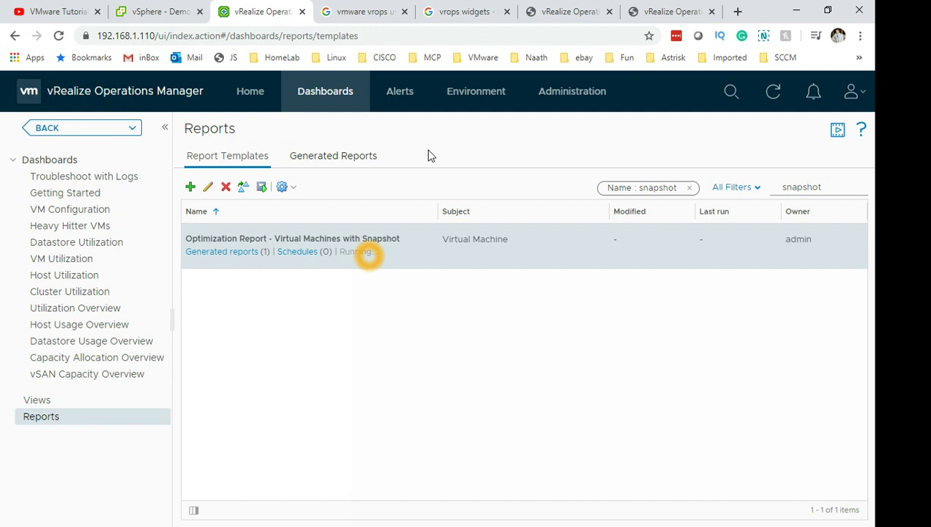
Open the snapshot template's generated reports, download the vSphere World report as PDF and try to open the file.
click(229, 251)
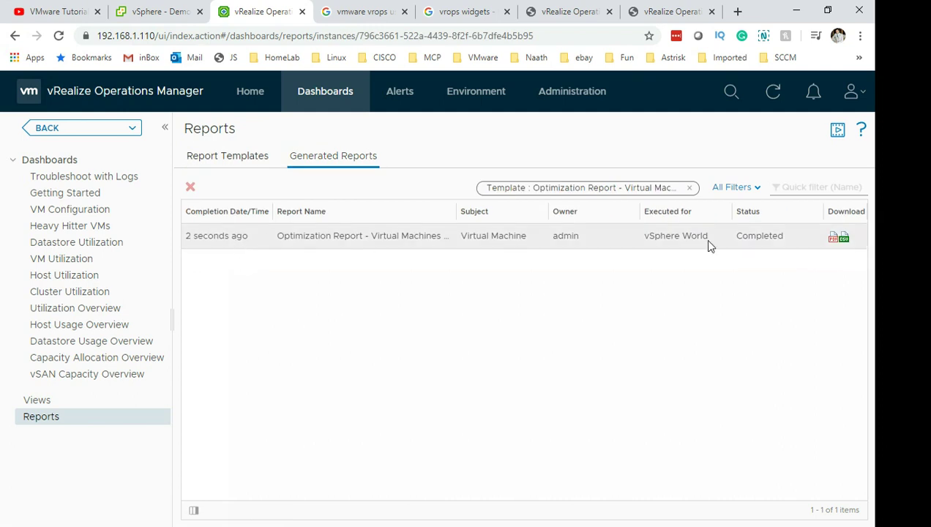
click(832, 239)
click(836, 238)
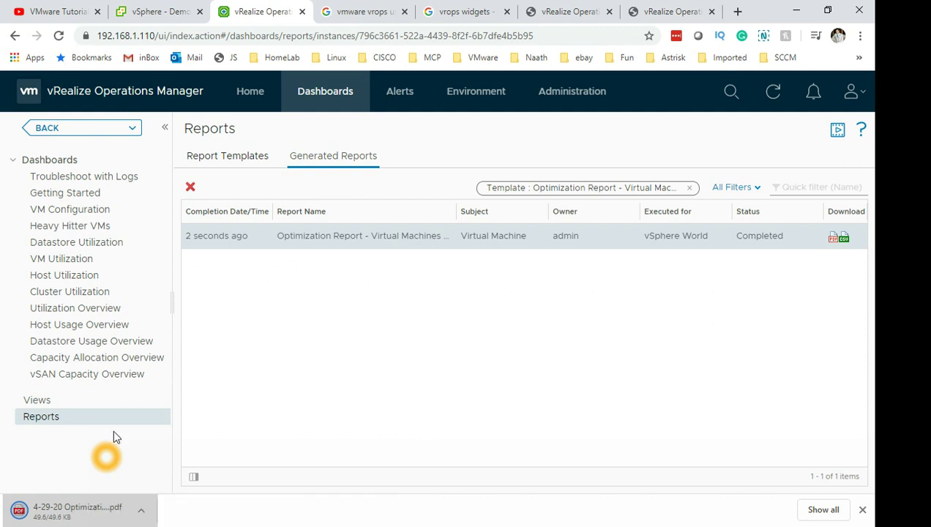
right_click(66, 514)
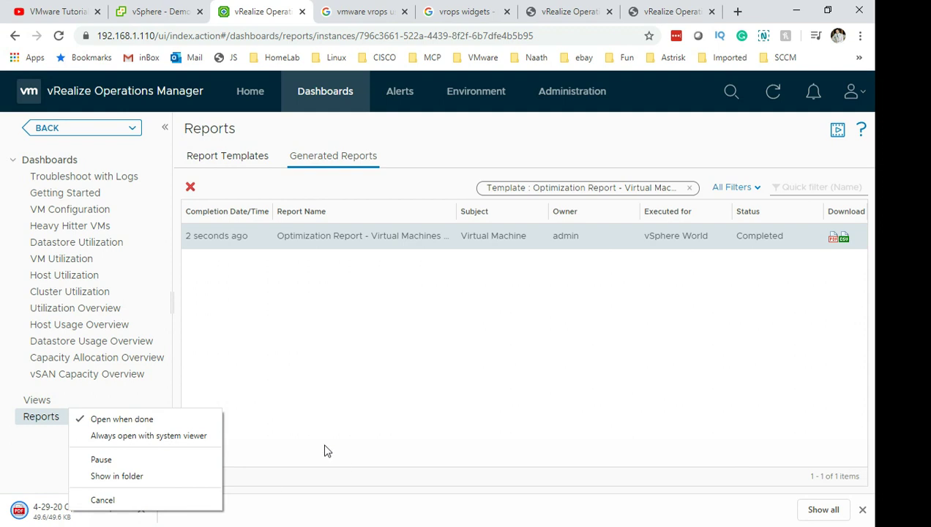
click(186, 481)
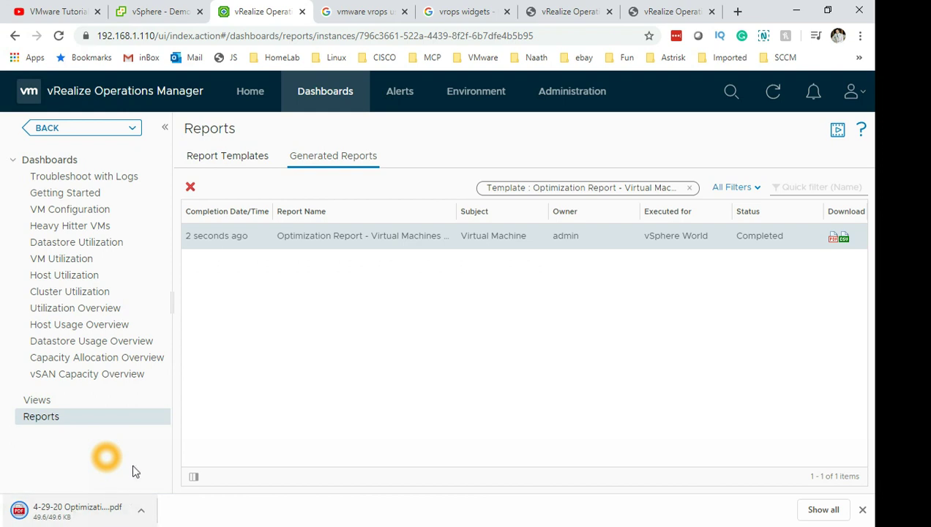
click(83, 517)
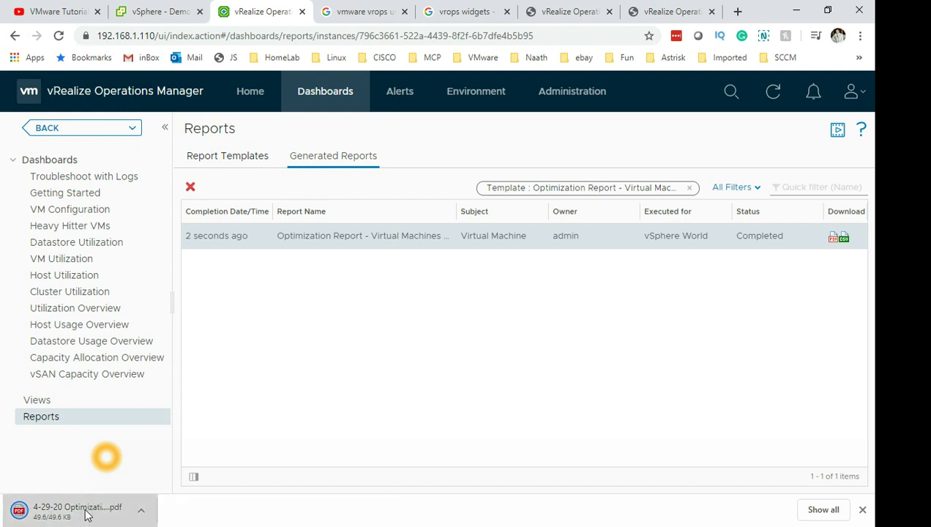
Download the generated vSphere World snapshot report as CSV and return to the reports page.
click(843, 240)
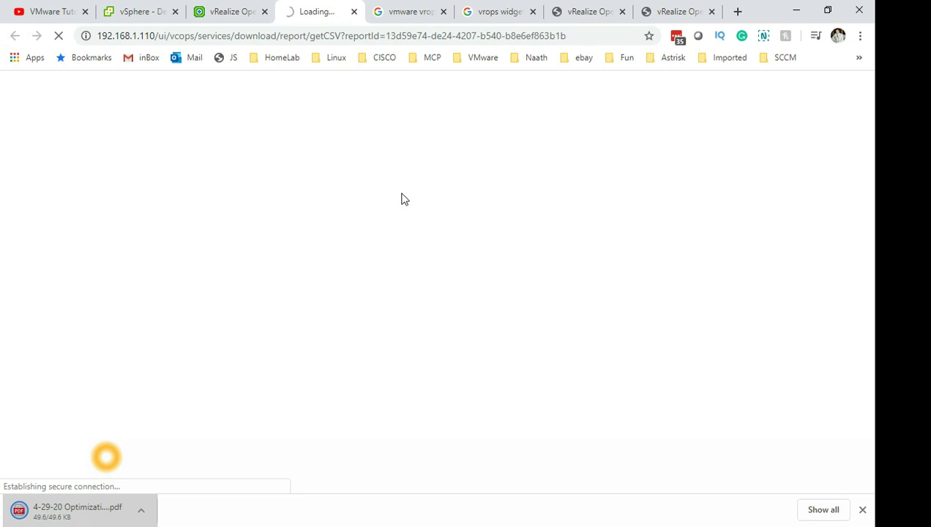
click(229, 15)
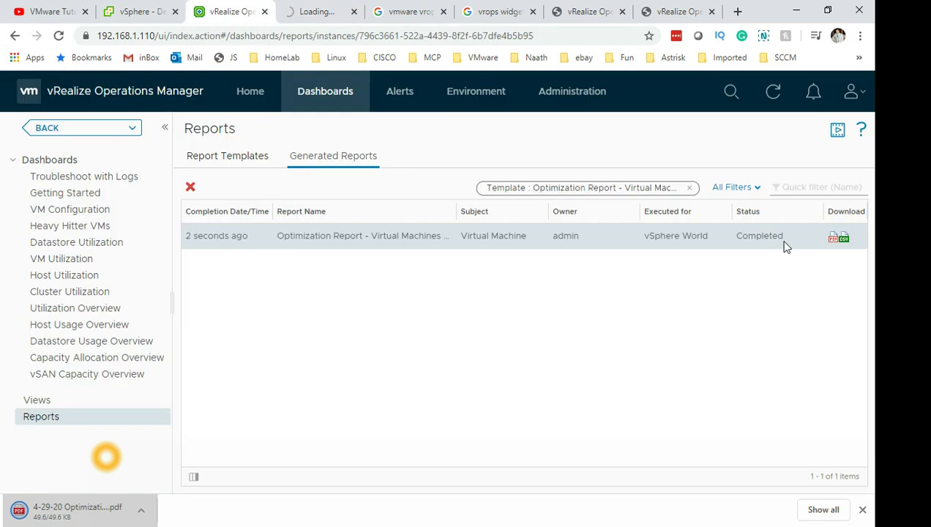
right_click(57, 515)
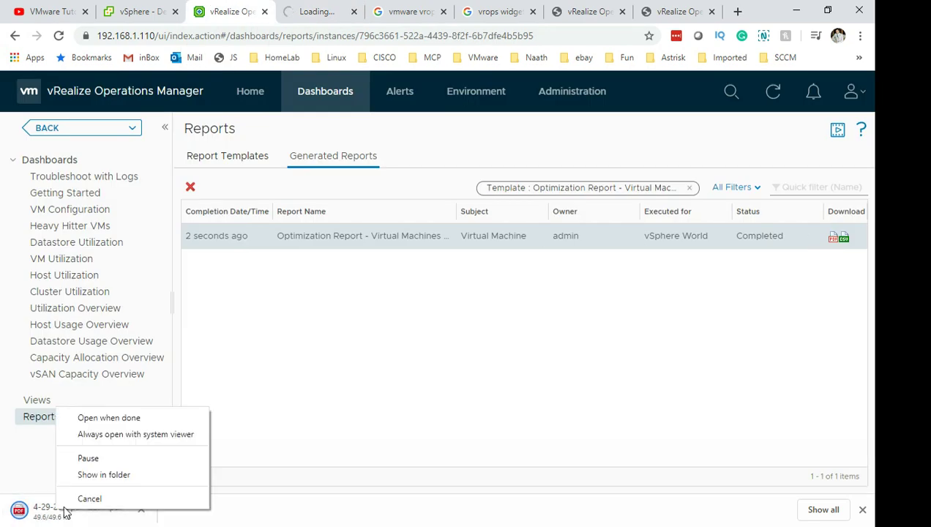
click(93, 475)
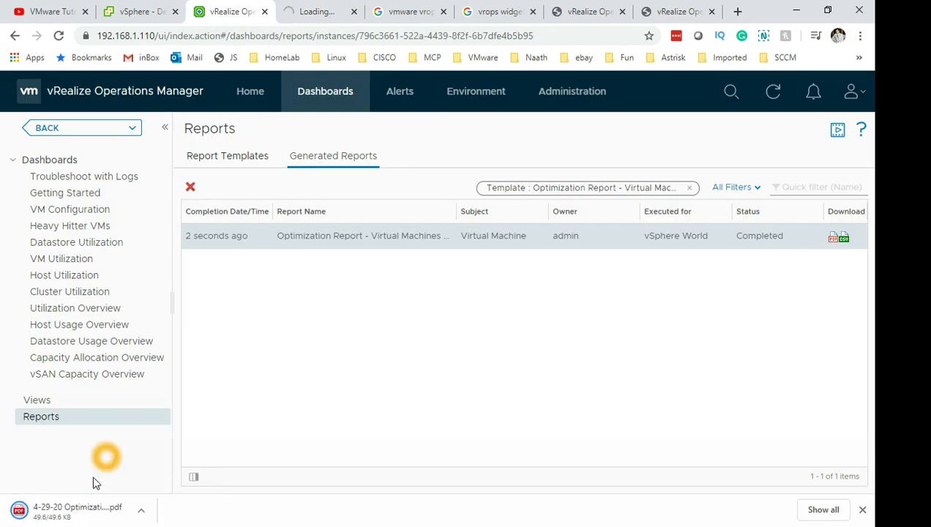
right_click(835, 241)
click(593, 352)
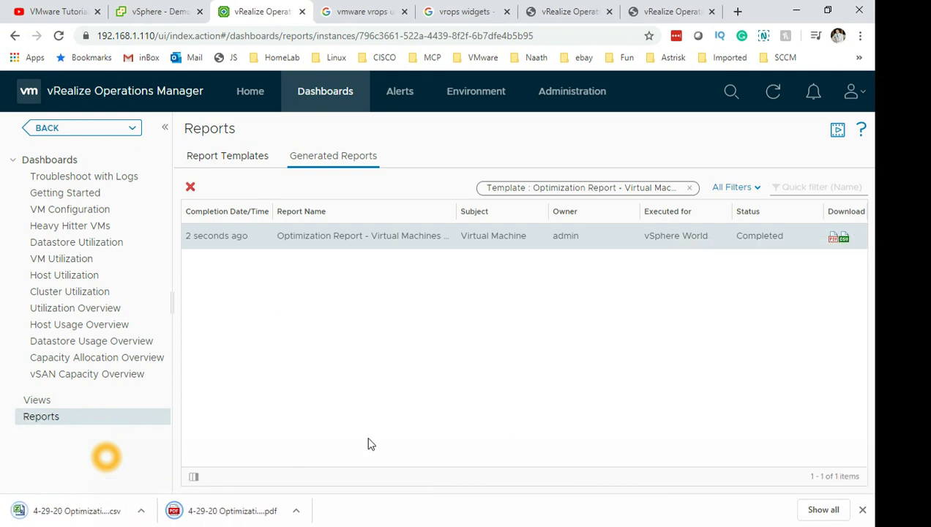
Open the downloaded CSV report in Excel and fit columns A and C to their contents.
right_click(100, 518)
click(145, 480)
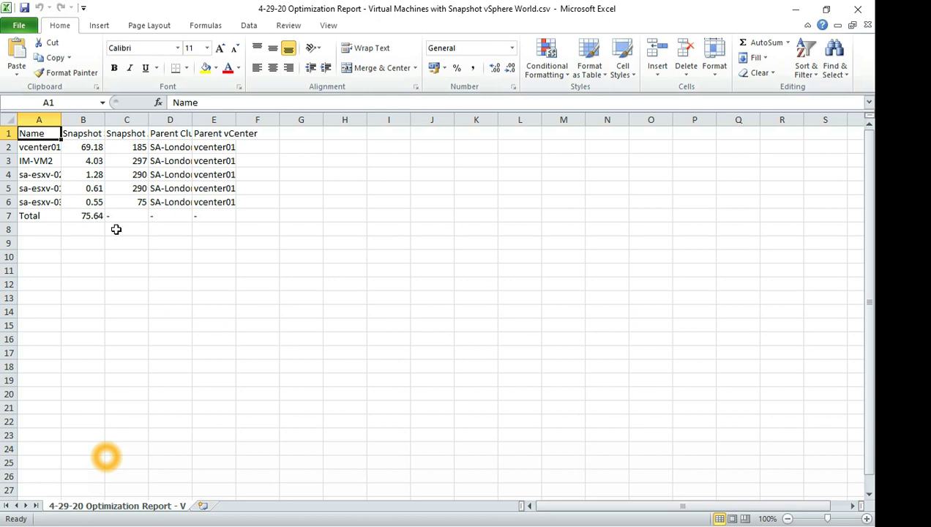
double_click(59, 123)
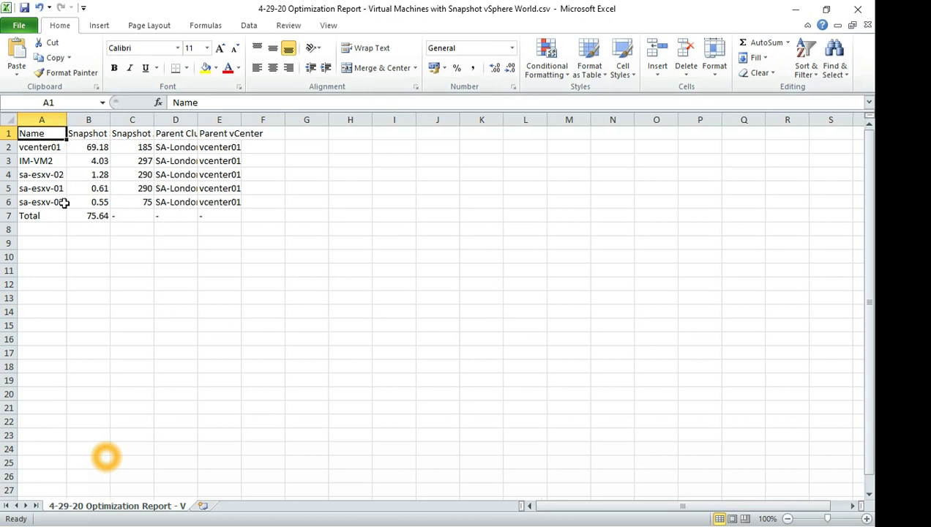
double_click(152, 119)
Review the snapshot age in days for each virtual machine listed in the report.
click(183, 136)
click(183, 152)
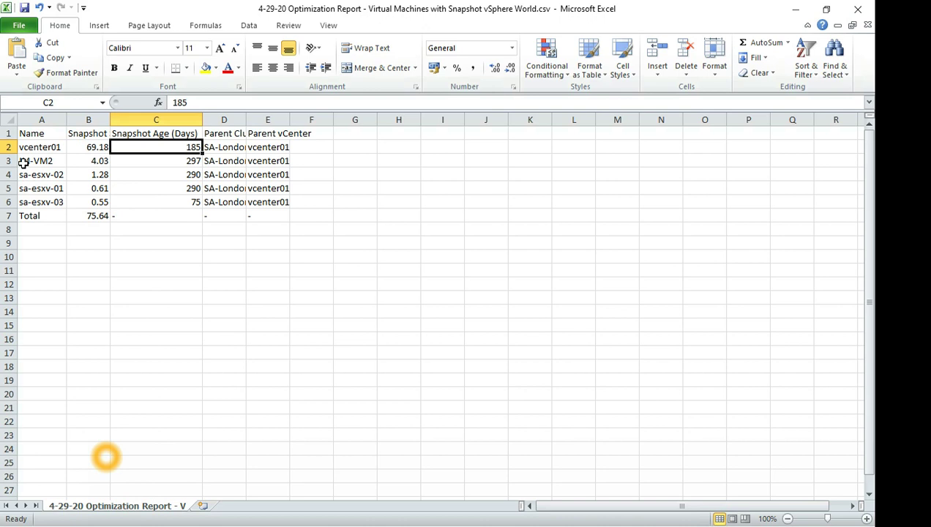
click(175, 164)
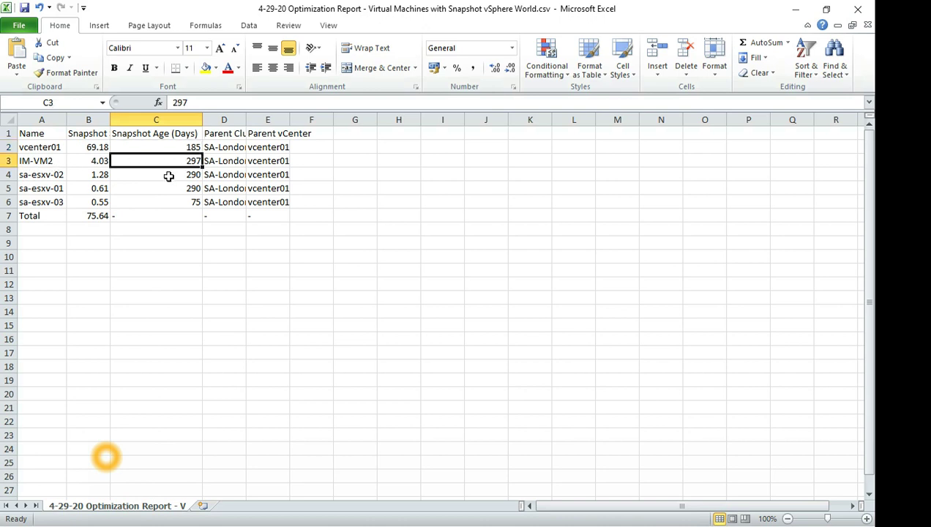
click(168, 176)
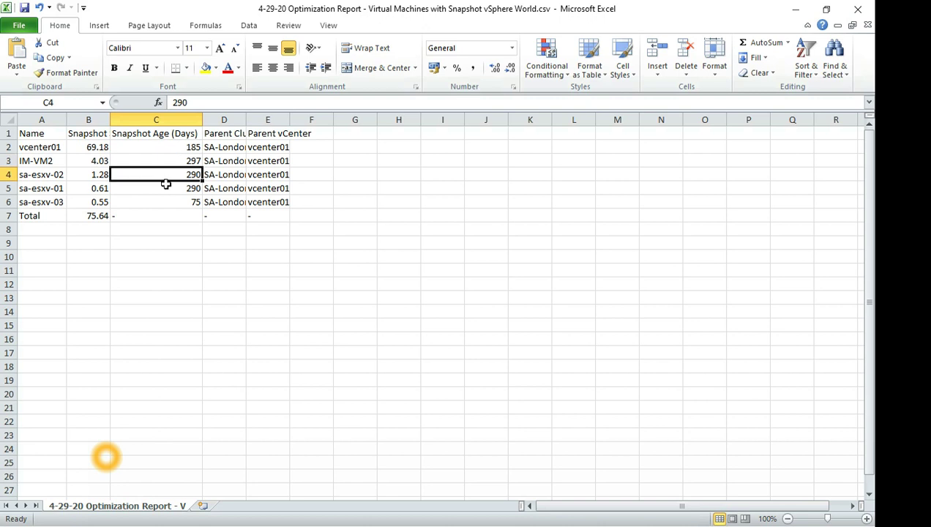
click(166, 189)
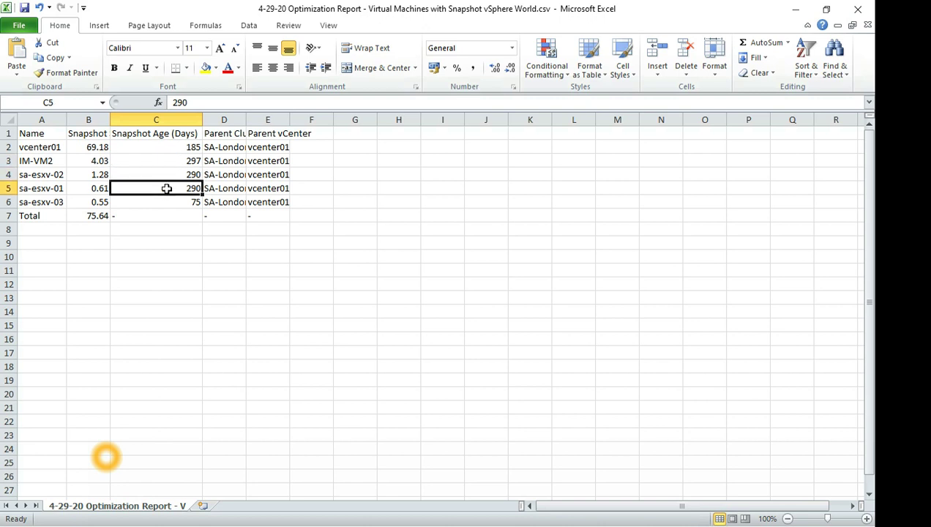
click(169, 203)
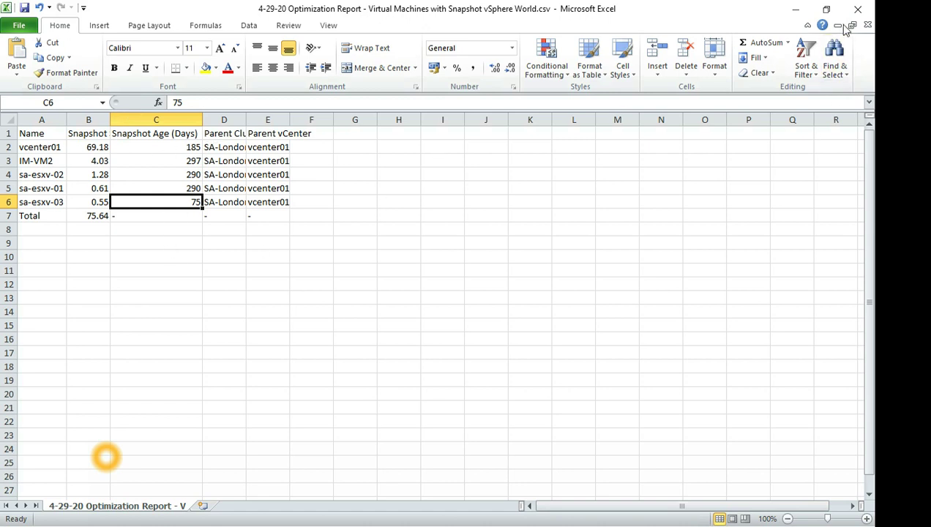
Minimize the spreadsheet, close the Downloads folder and return to the generated reports in vRealize Operations Manager.
click(794, 9)
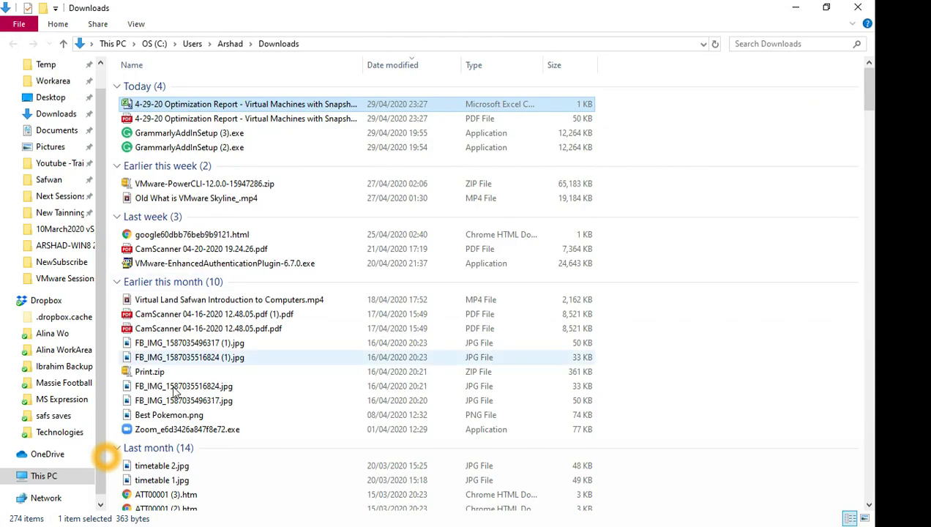
click(856, 9)
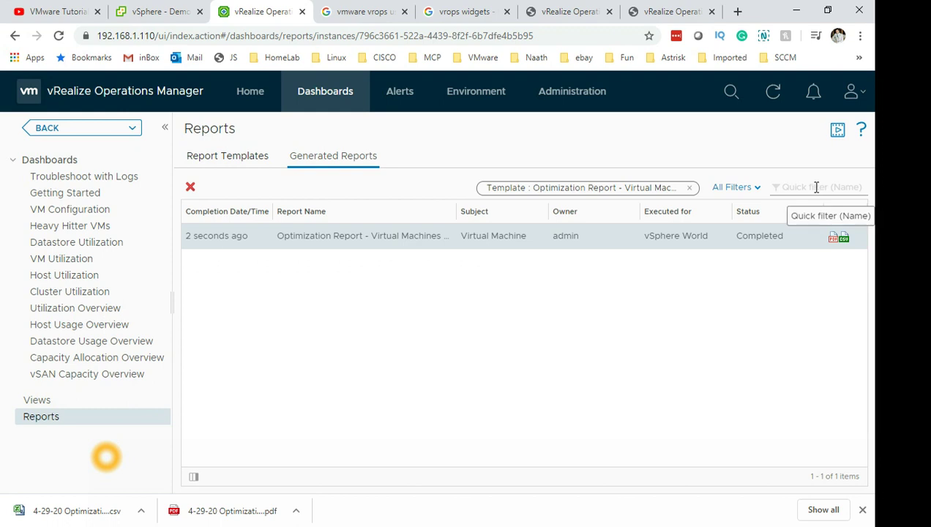
click(190, 188)
click(472, 320)
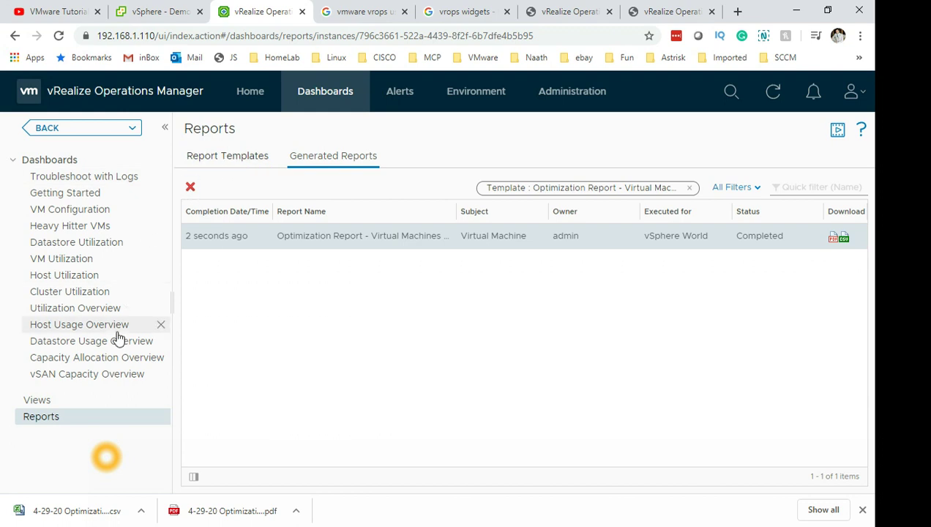
Clear the snapshot filter from the report templates and select Optimization Report - Powered Off Virtual Machines.
click(54, 416)
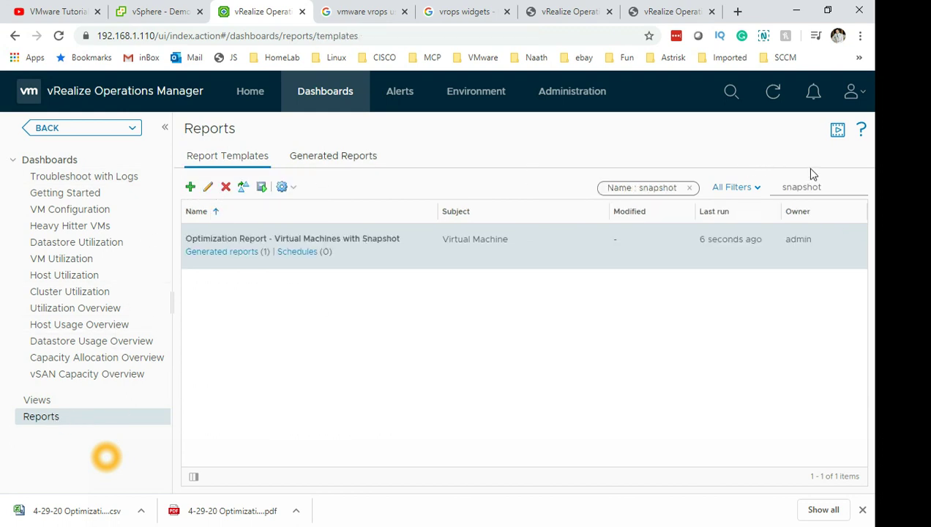
double_click(808, 187)
key(BackSpace)
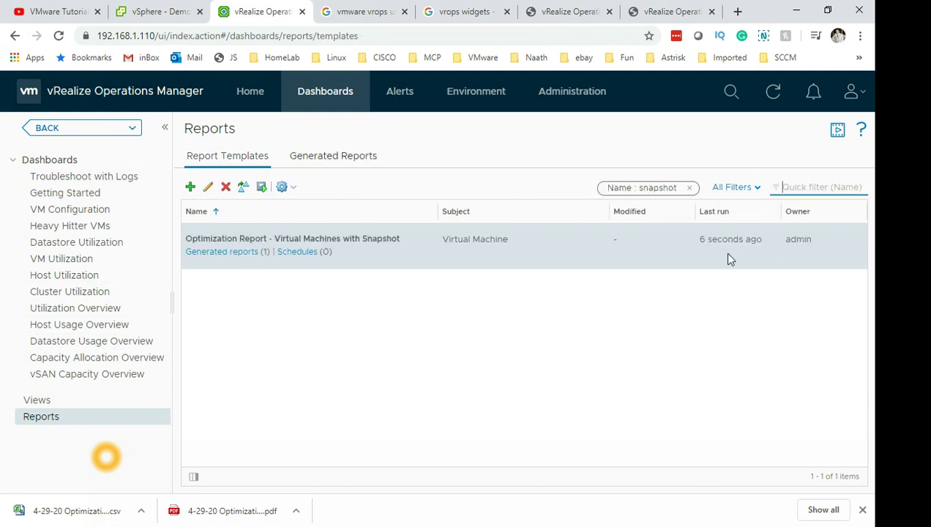
key(Return)
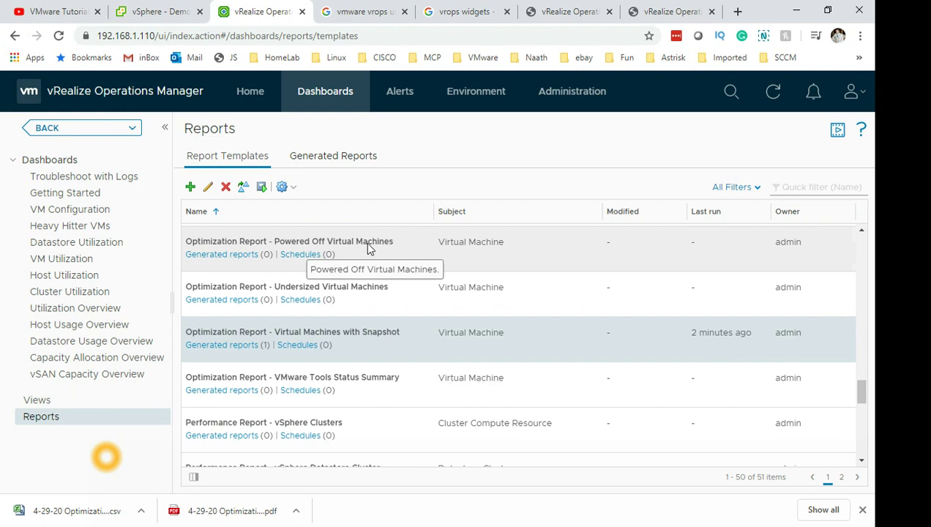
click(237, 244)
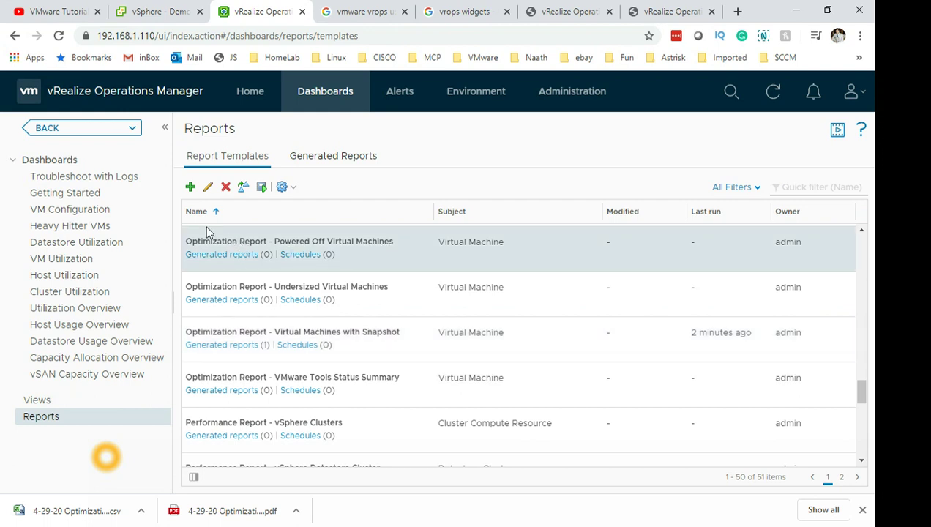
Run the Optimization Report - Powered Off Virtual Machines for vSphere World and download the generated report as CSV.
click(261, 187)
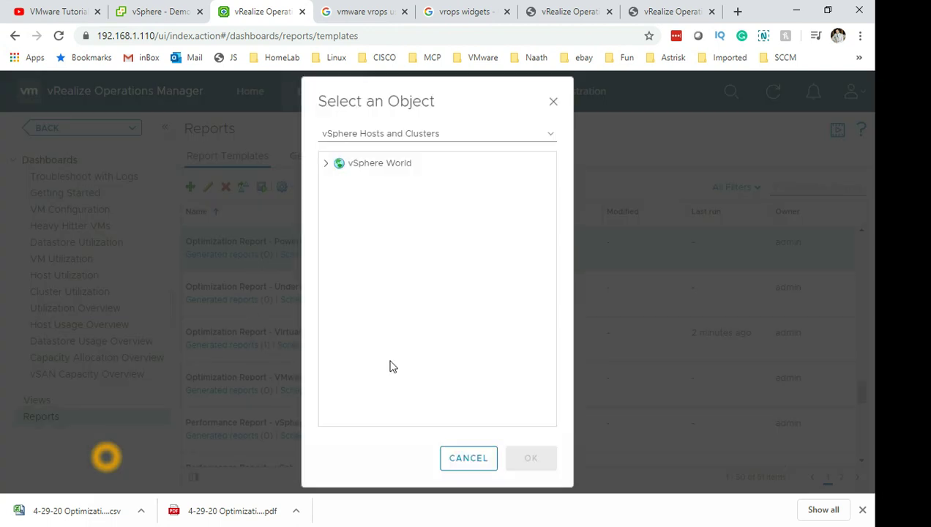
click(342, 165)
click(538, 461)
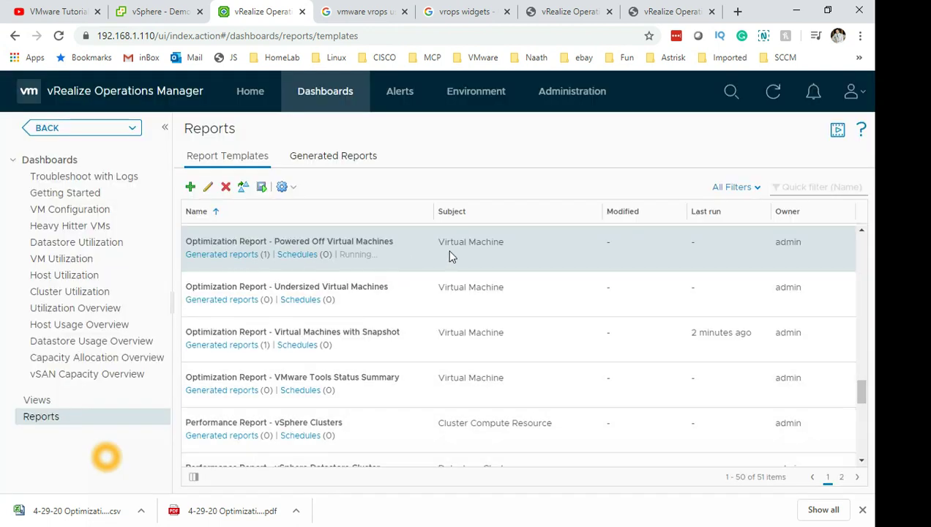
click(233, 255)
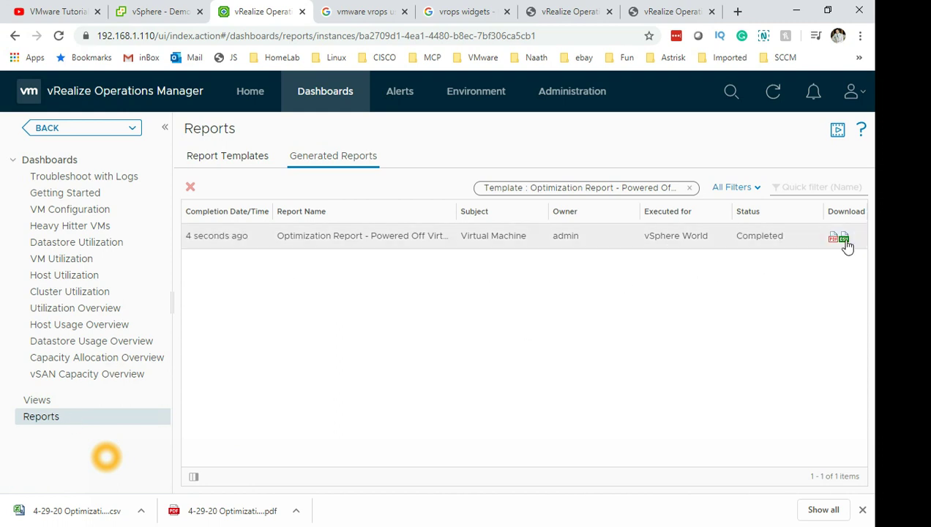
click(845, 242)
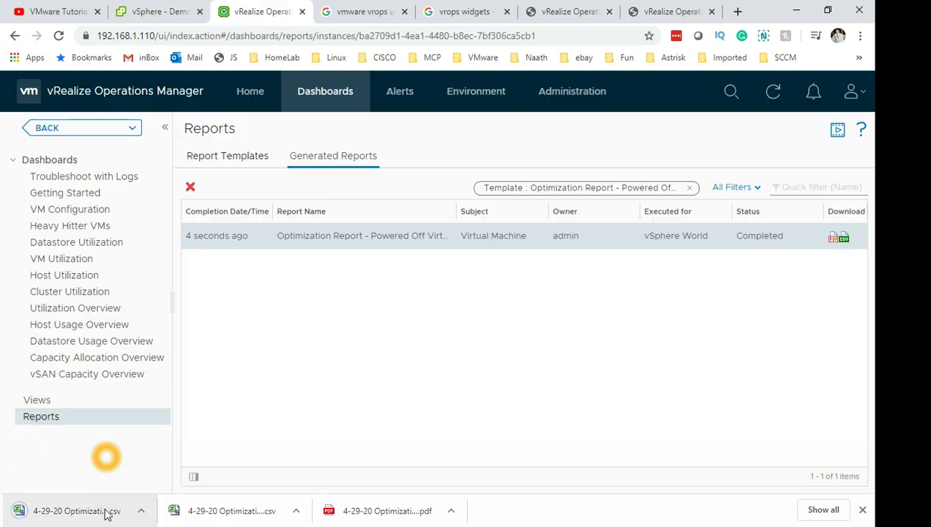
Open the downloaded powered-off VMs CSV in Excel and fit columns A, B and C to their contents.
click(108, 512)
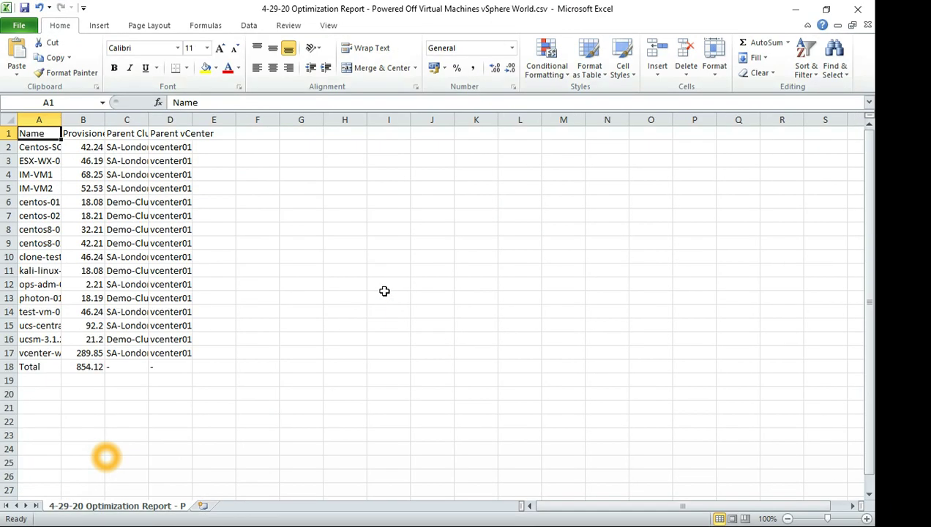
double_click(105, 119)
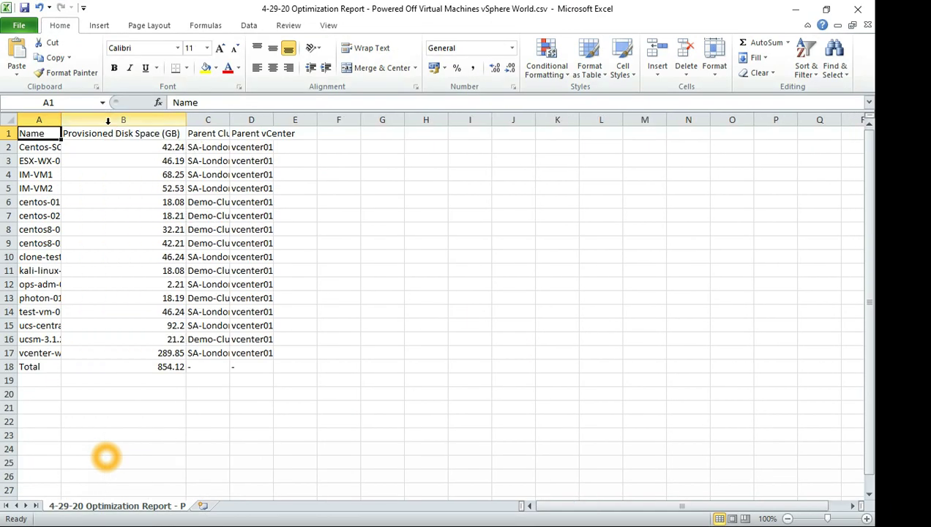
double_click(62, 120)
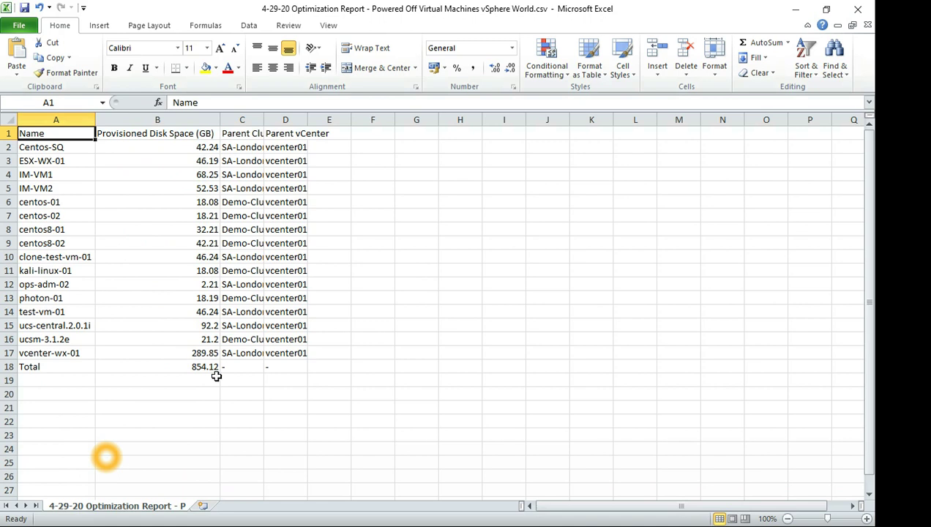
click(195, 367)
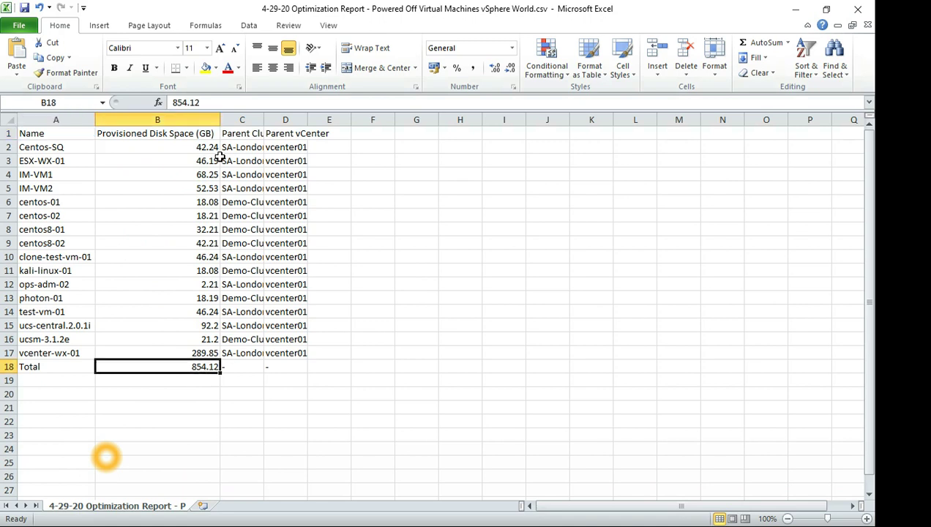
drag(46, 148, 126, 340)
double_click(264, 119)
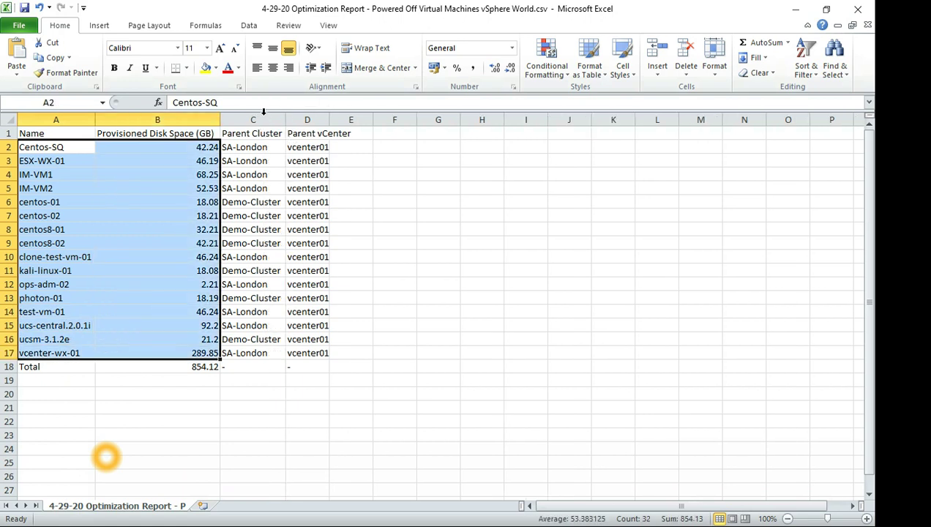
Review the parent clusters of the powered-off virtual machines and minimize the spreadsheet.
click(294, 338)
click(250, 150)
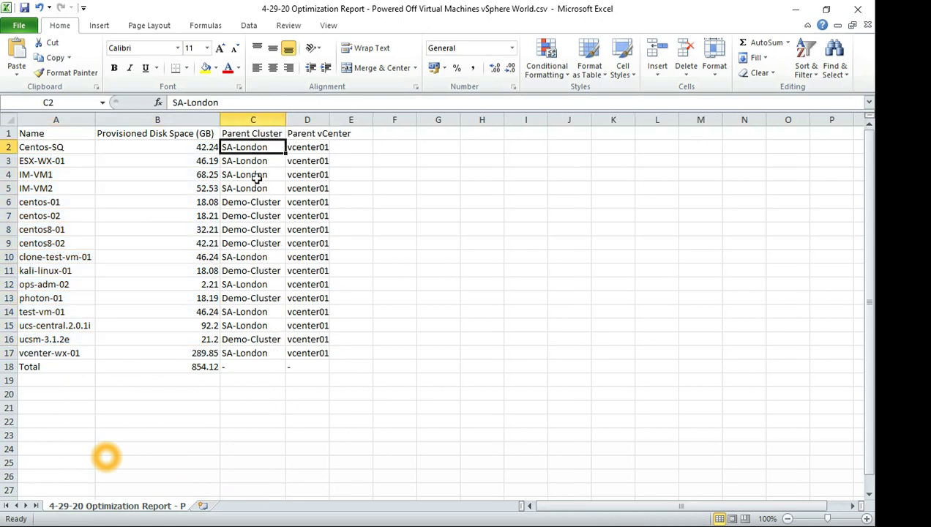
click(256, 186)
click(253, 228)
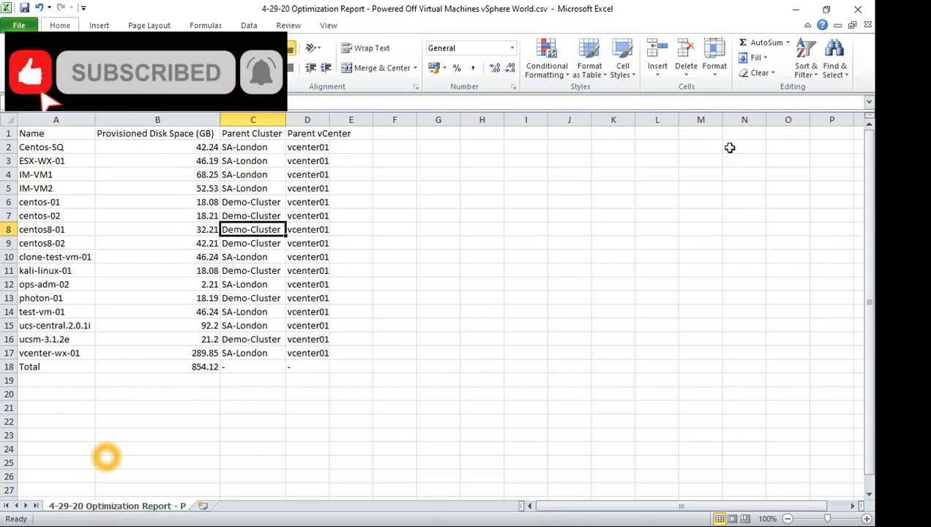
click(800, 12)
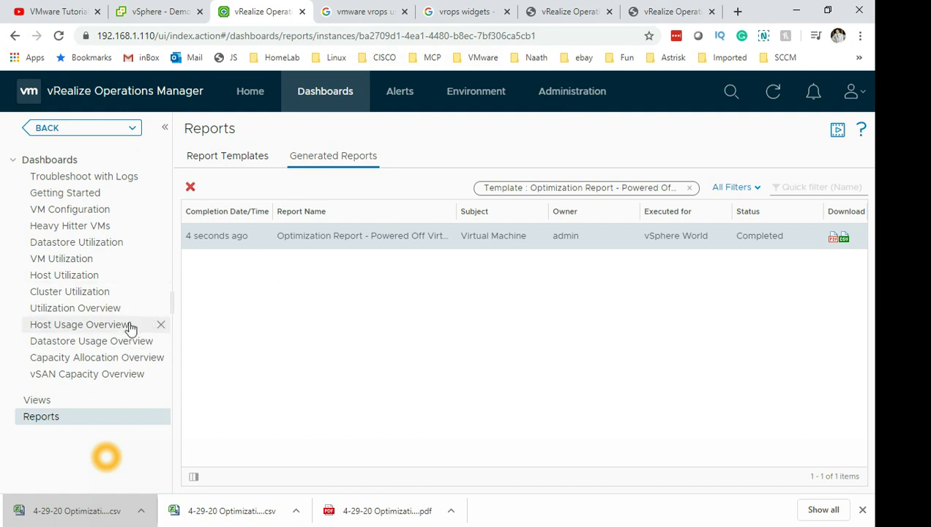
Expand Monday's group in the active alerts overview, and revisit the Home and Dashboards pages.
click(400, 94)
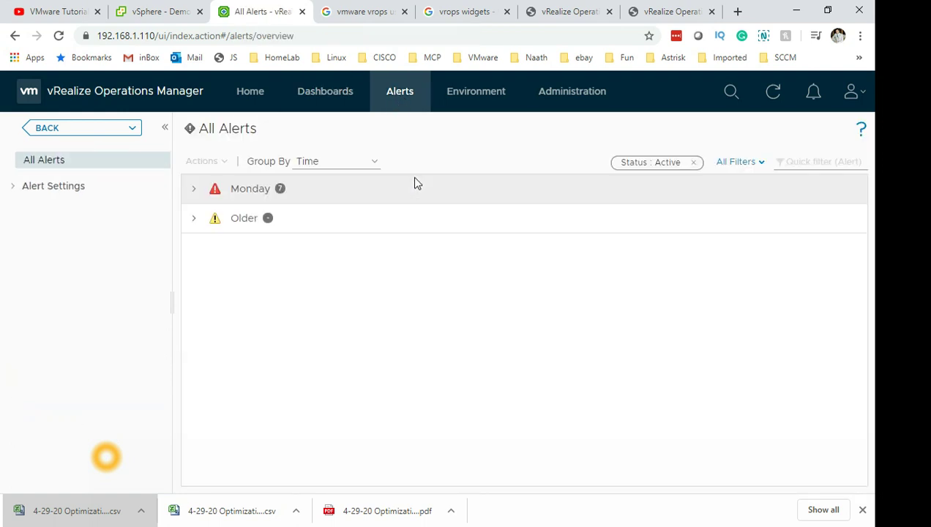
click(194, 189)
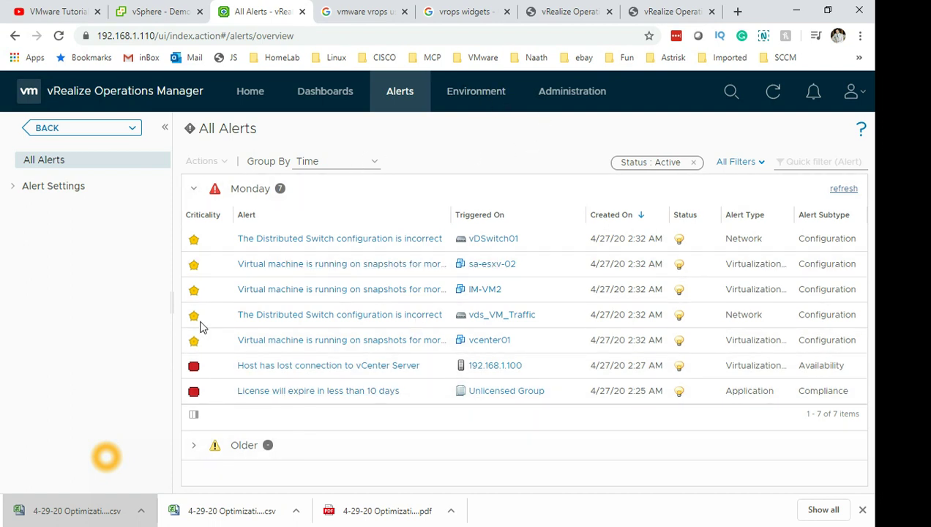
click(251, 92)
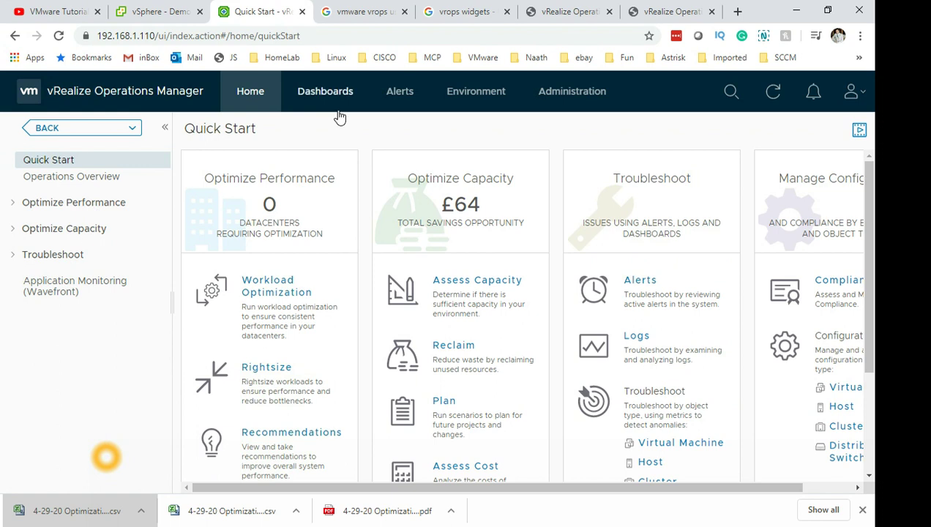
click(339, 94)
Return to Monday's active alerts and open the details of the alert "Host has lost connection to vCenter Server".
click(407, 106)
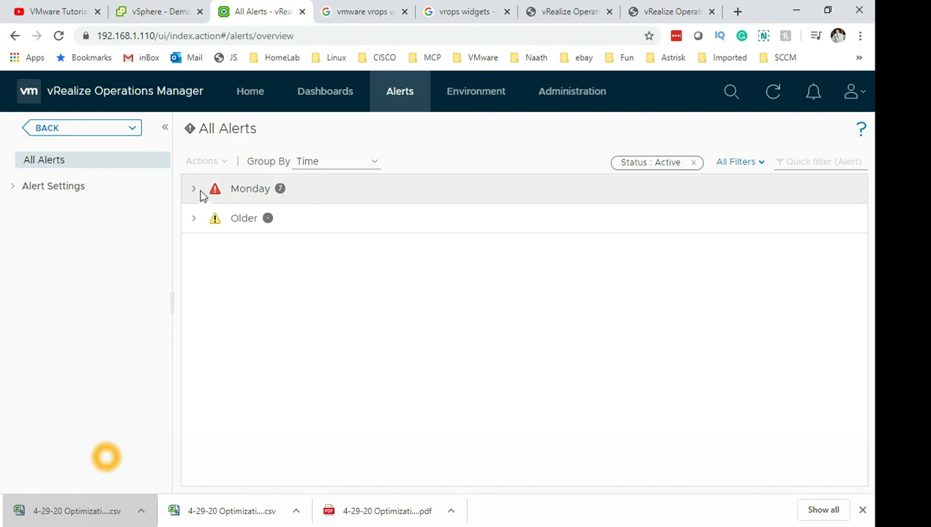
click(194, 189)
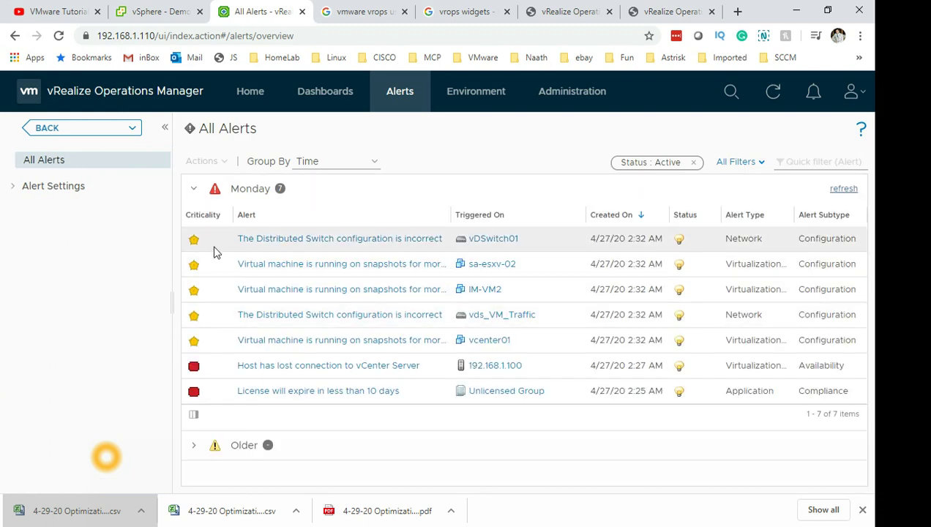
click(196, 374)
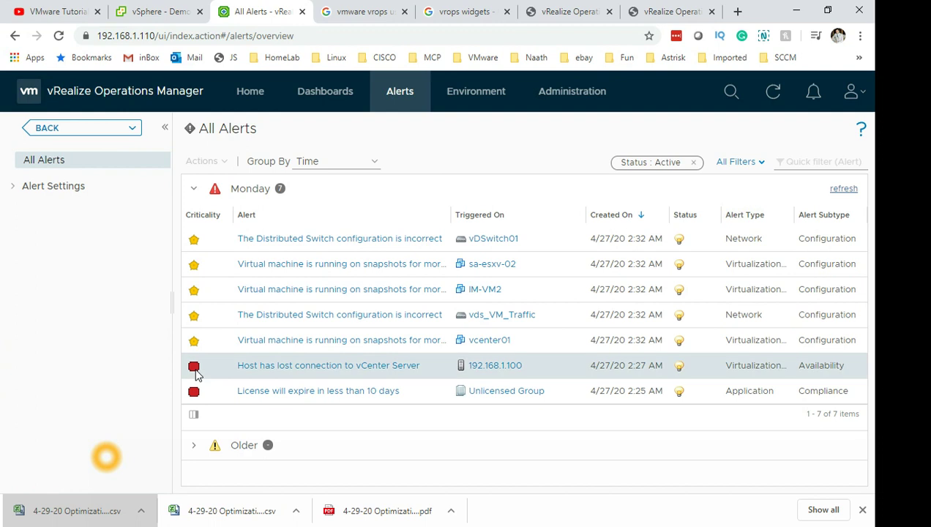
click(247, 371)
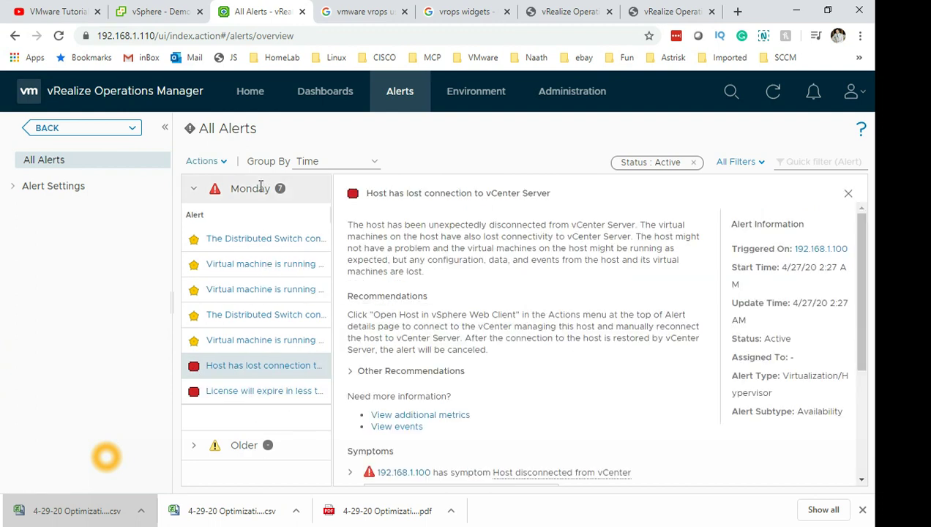
Expand Alert Settings and view the Notification Settings and Actions pages.
click(11, 188)
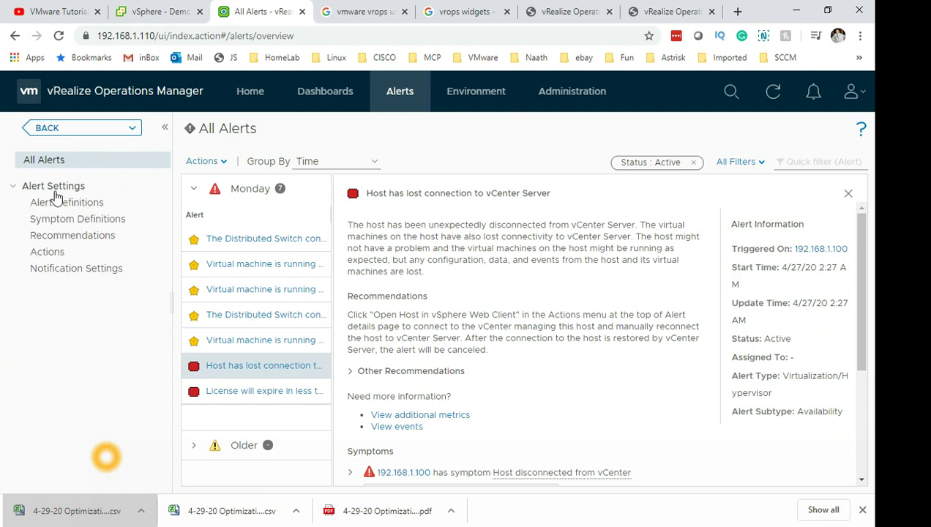
click(66, 269)
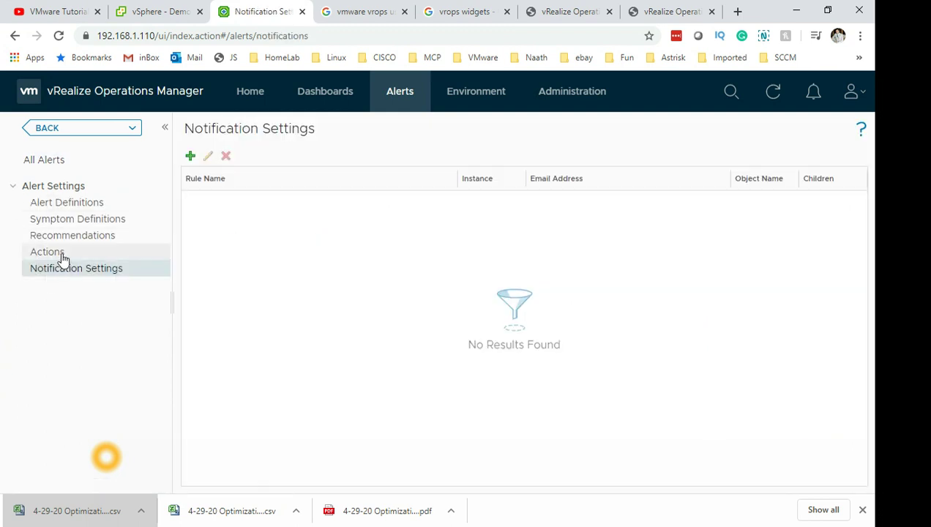
click(63, 253)
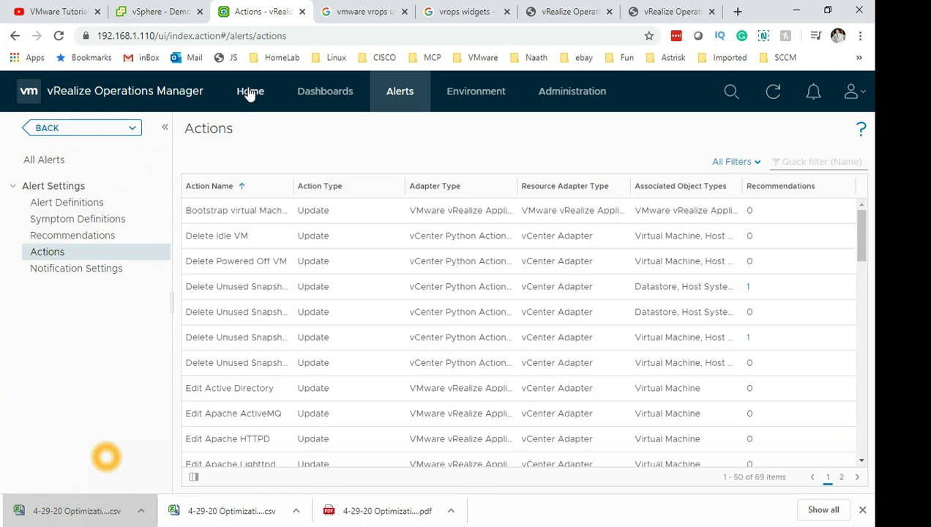
Revisit the Home Quick Start page and look through all widgets of the Host Utilization dashboard.
click(250, 93)
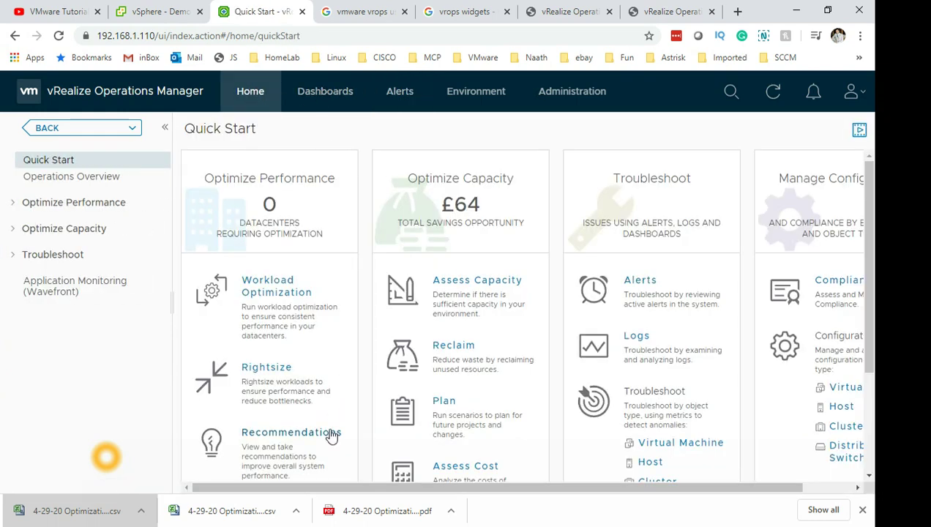
click(325, 93)
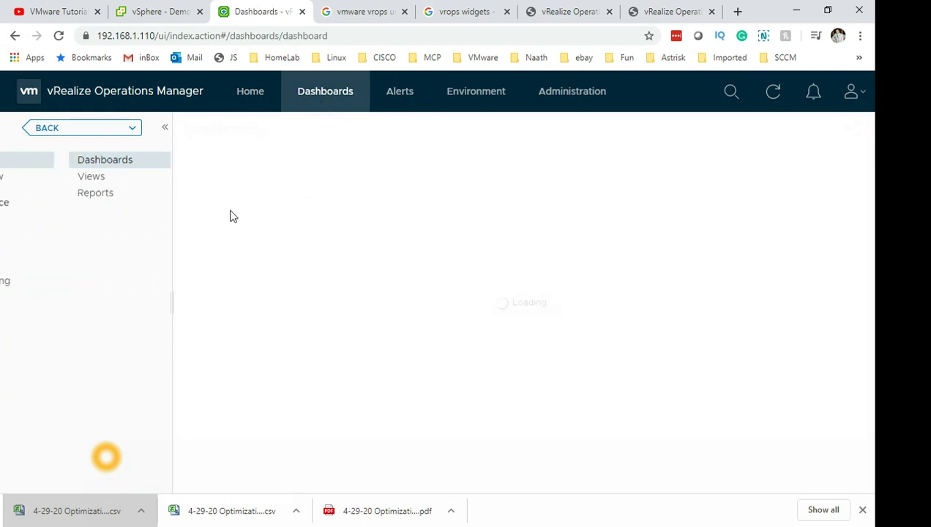
click(105, 163)
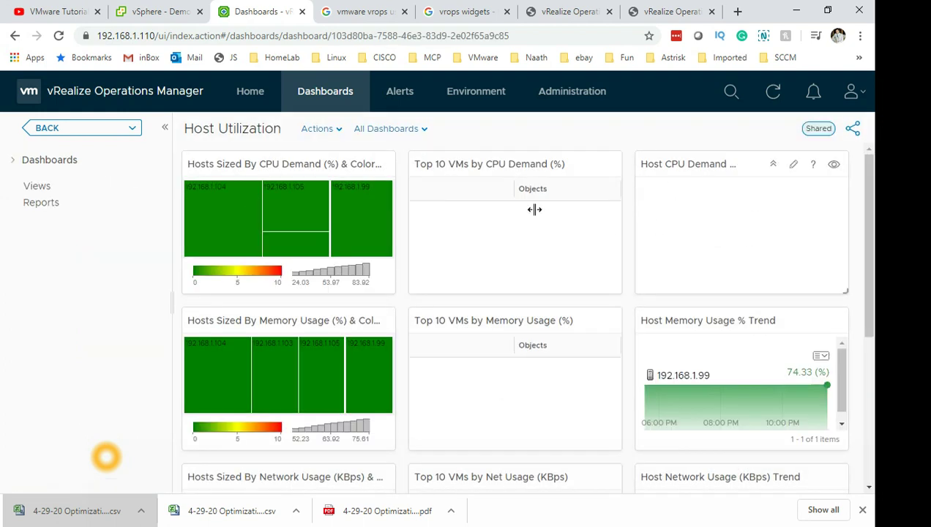
drag(868, 206, 871, 371)
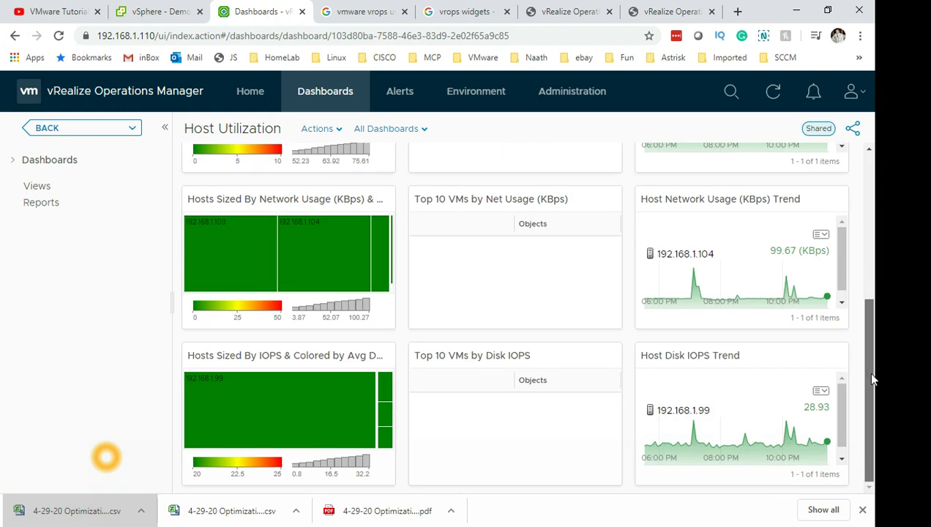
scroll(871, 394, up, 4)
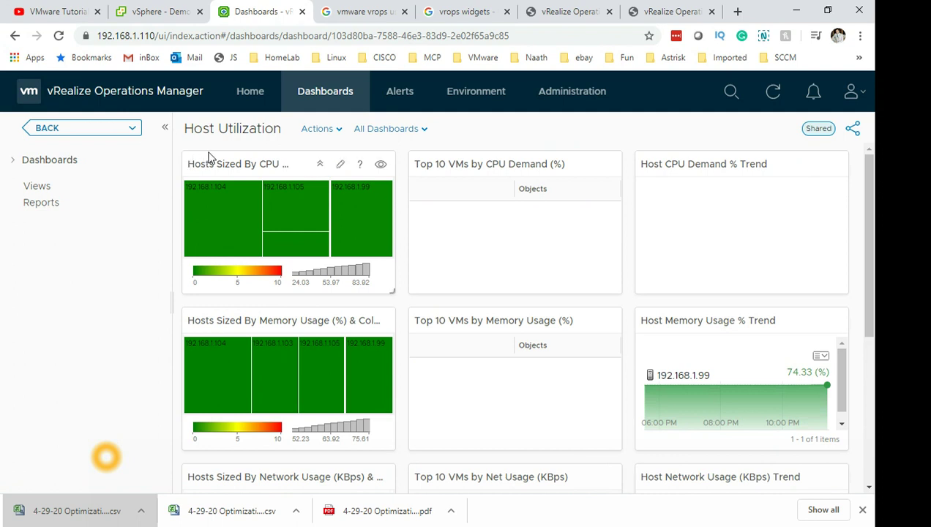
Review Monday's active alerts again, and look through the health, risk and efficiency of the custom groups in Environment Overview.
click(399, 91)
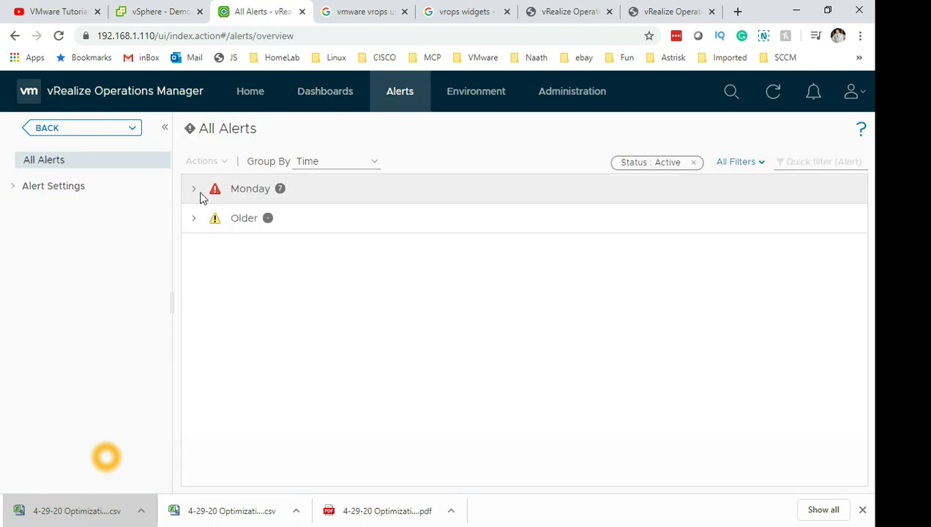
click(195, 190)
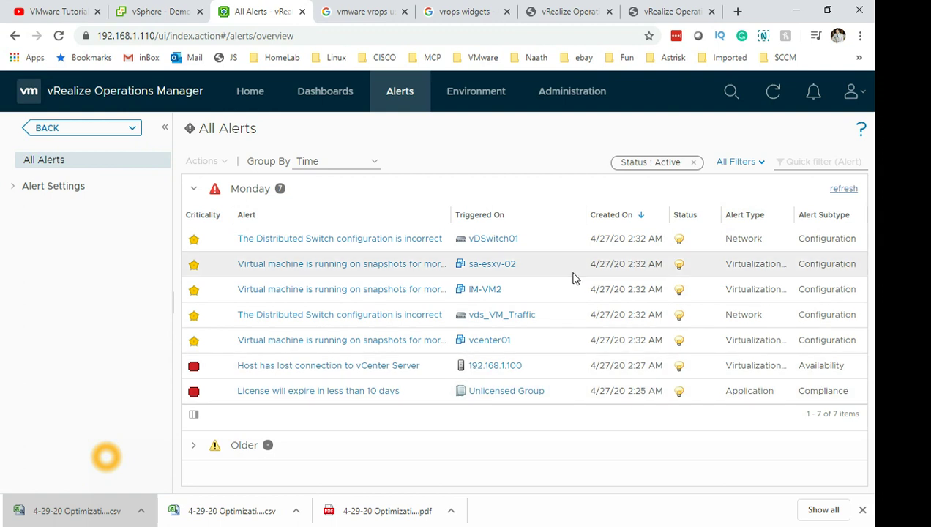
click(488, 102)
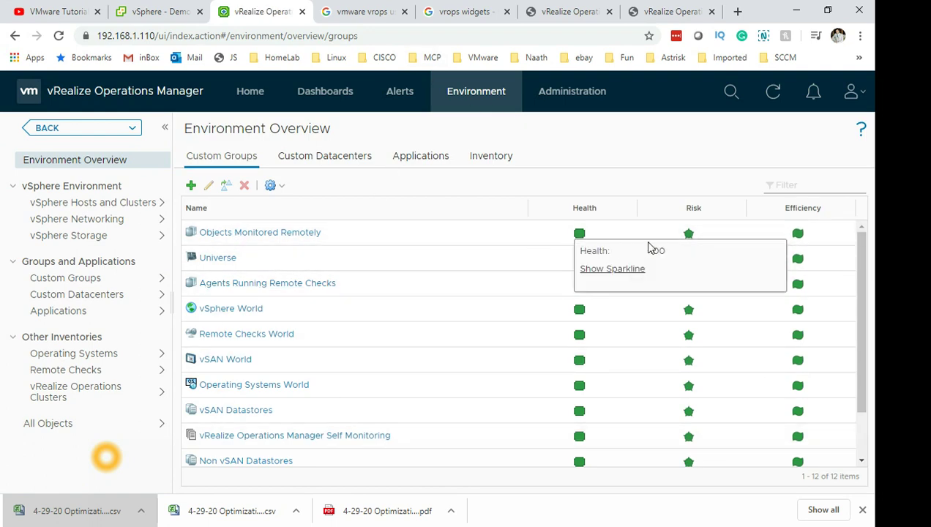
scroll(654, 302, down, 1)
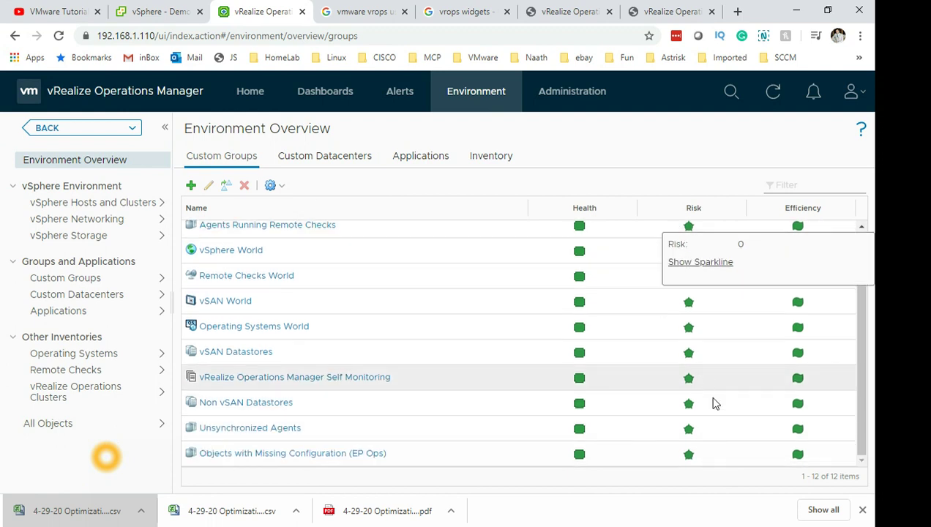
drag(862, 308, 841, 222)
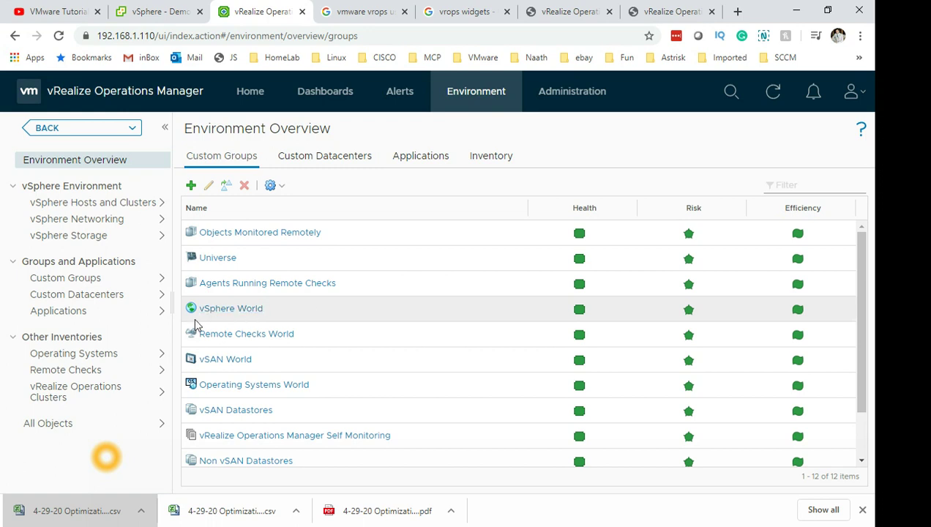
Open the vSphere World object and, from its All Objects inventory, show the summary of vcenter01 under vCenter Server.
click(232, 311)
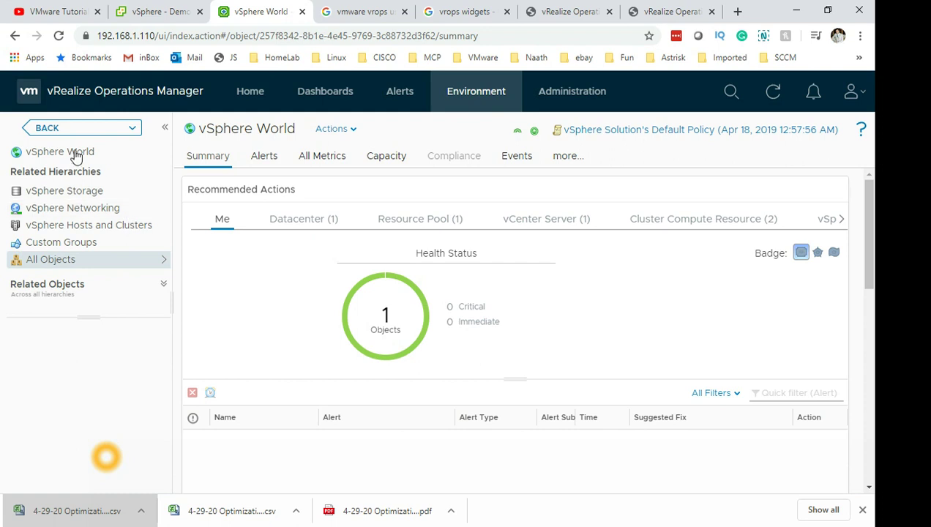
click(74, 262)
drag(161, 301, 167, 436)
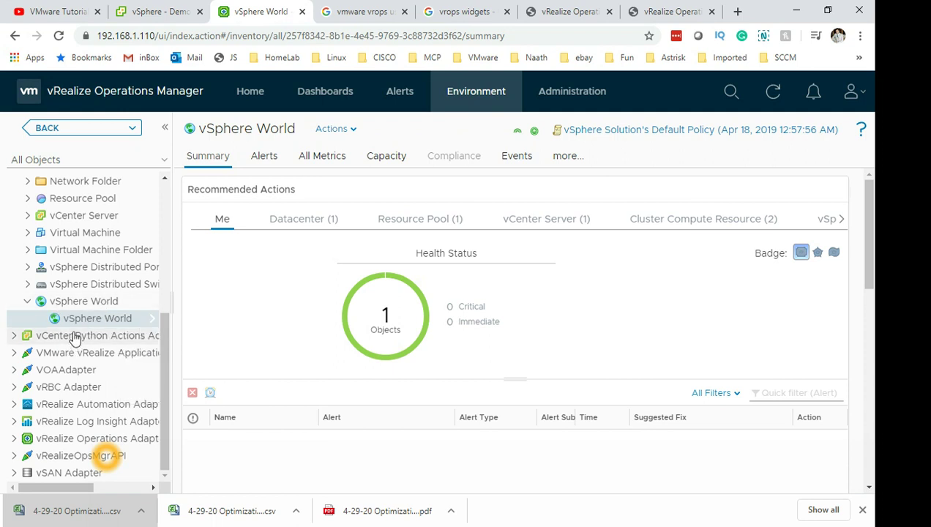
click(28, 217)
click(86, 232)
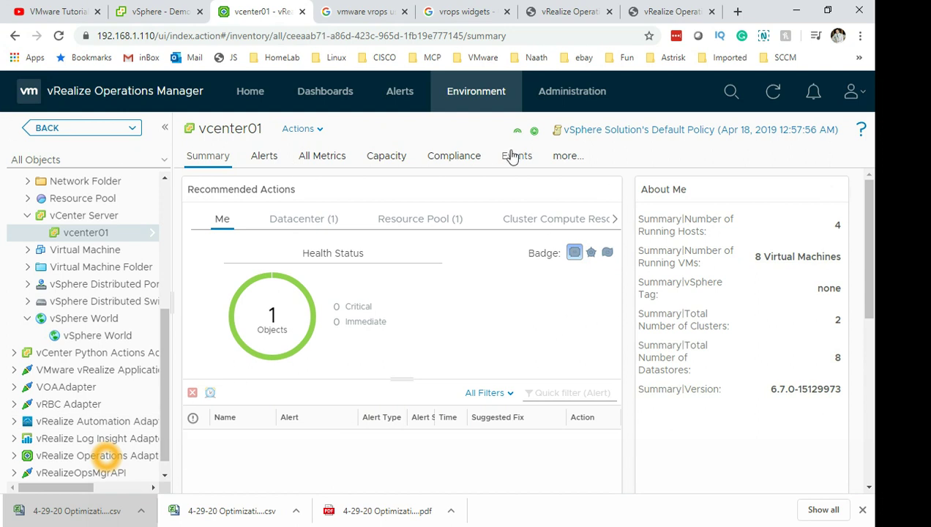
Check vcenter01's collection status and show the Datacenter entry of its Recommended Actions.
mouse_move(520, 136)
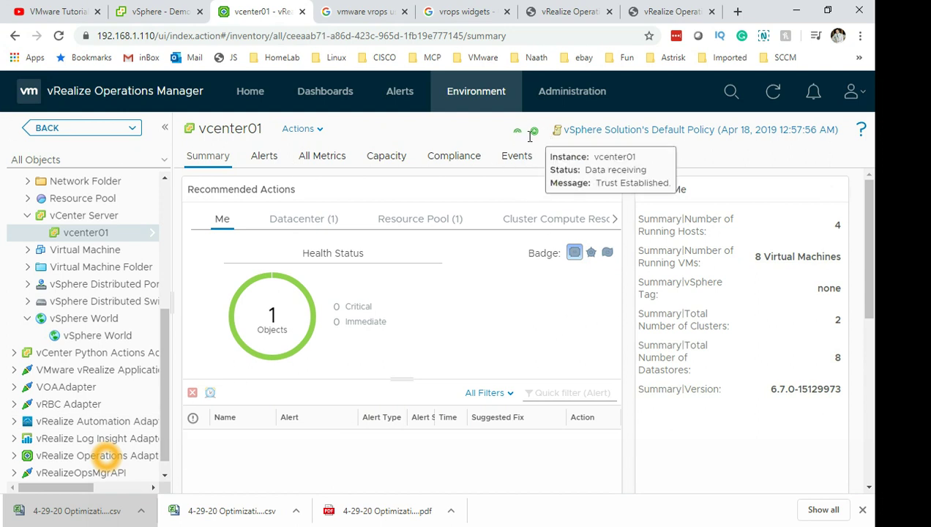
mouse_move(300, 306)
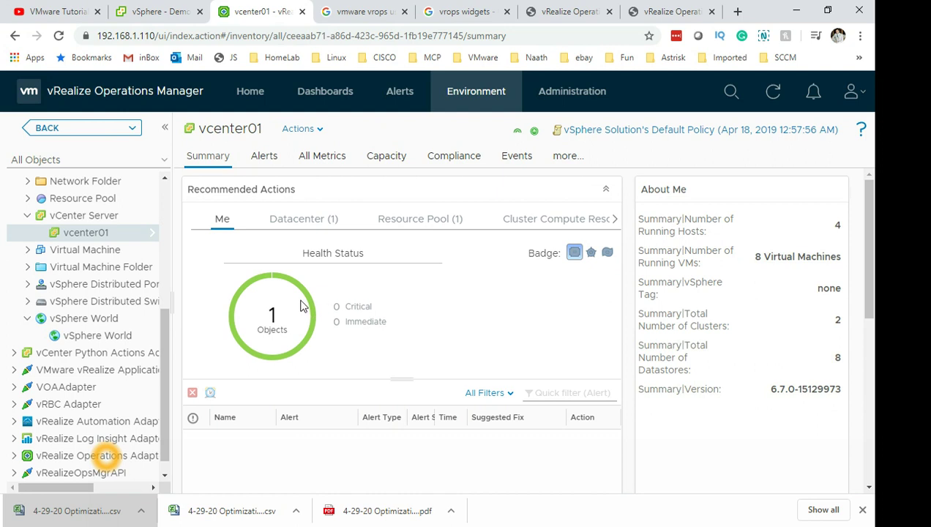
click(316, 223)
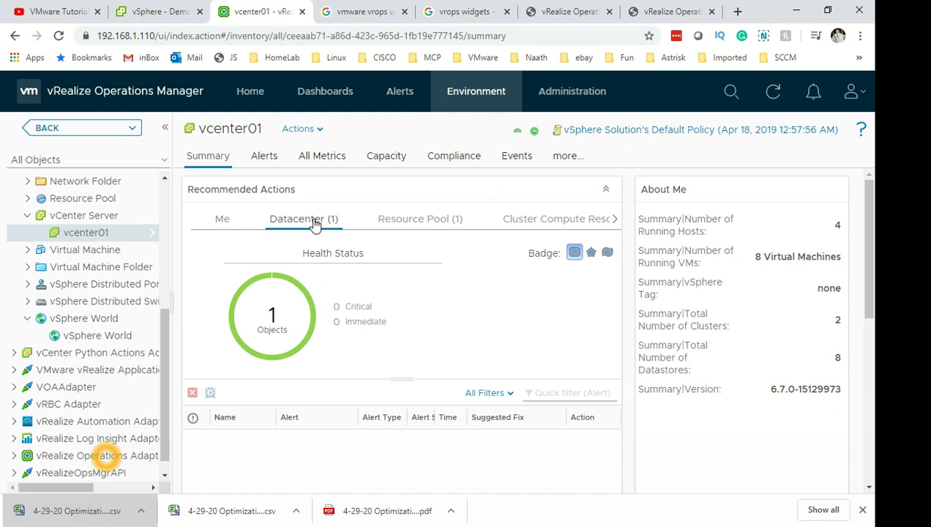
Return to the Environment Overview and inspect the health, risk and efficiency scores of the custom groups down to the end of the list.
click(35, 129)
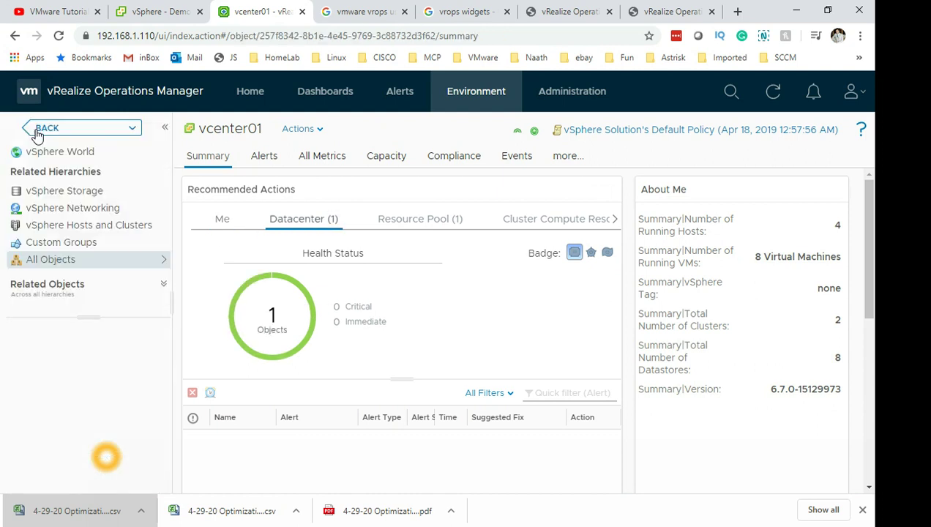
click(35, 132)
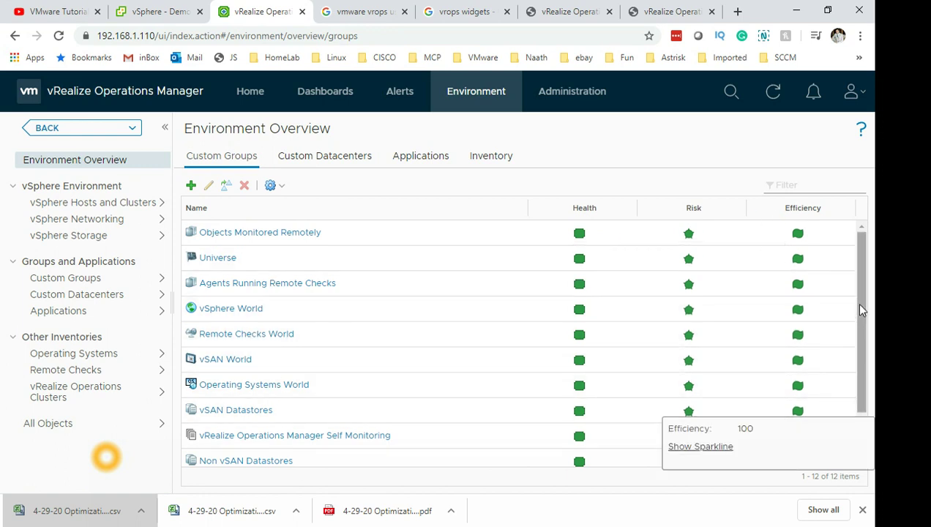
drag(864, 297, 865, 366)
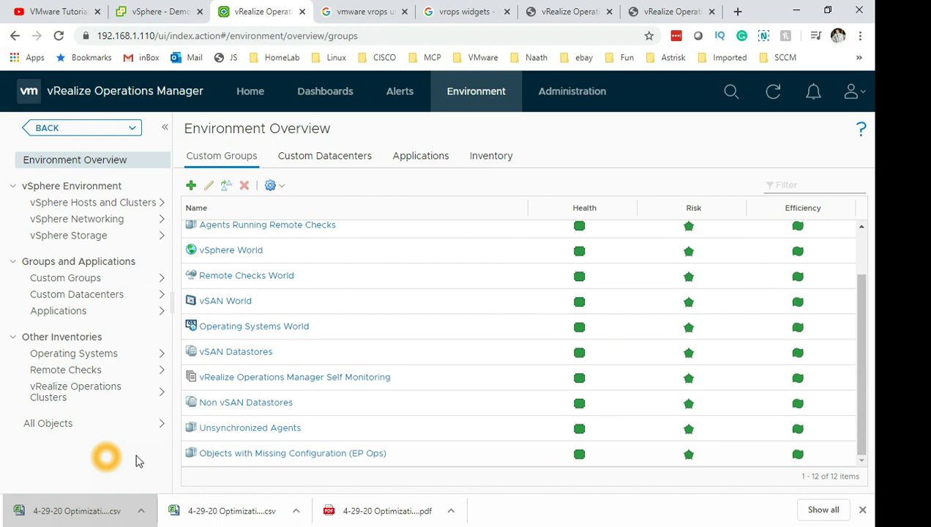
mouse_move(584, 259)
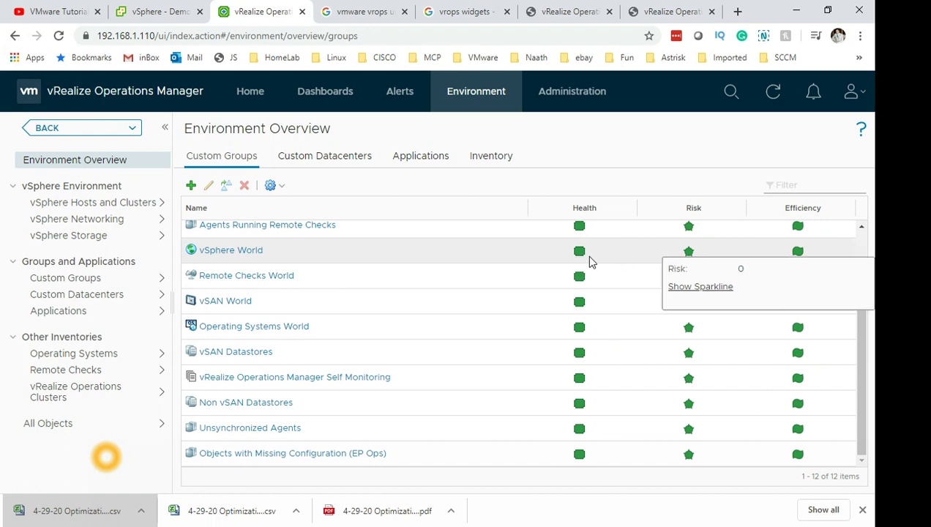
mouse_move(578, 232)
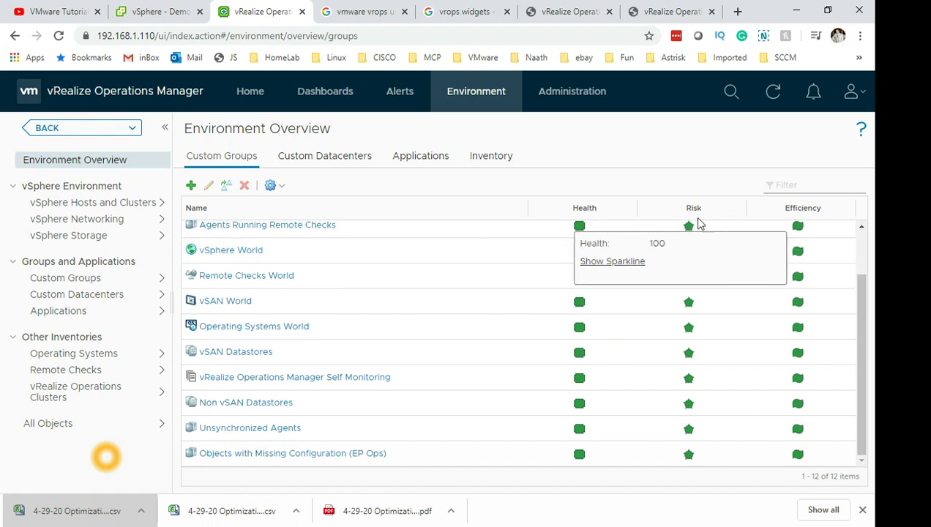
mouse_move(688, 230)
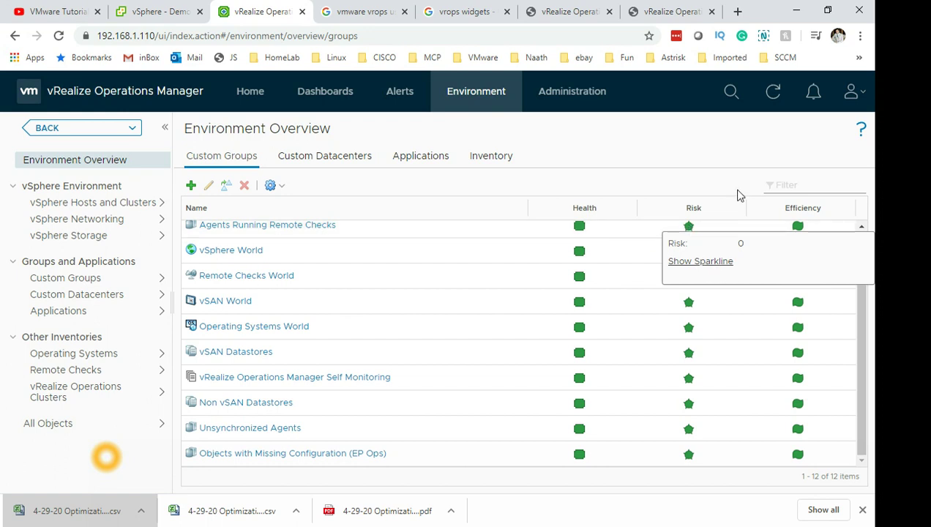
mouse_move(797, 231)
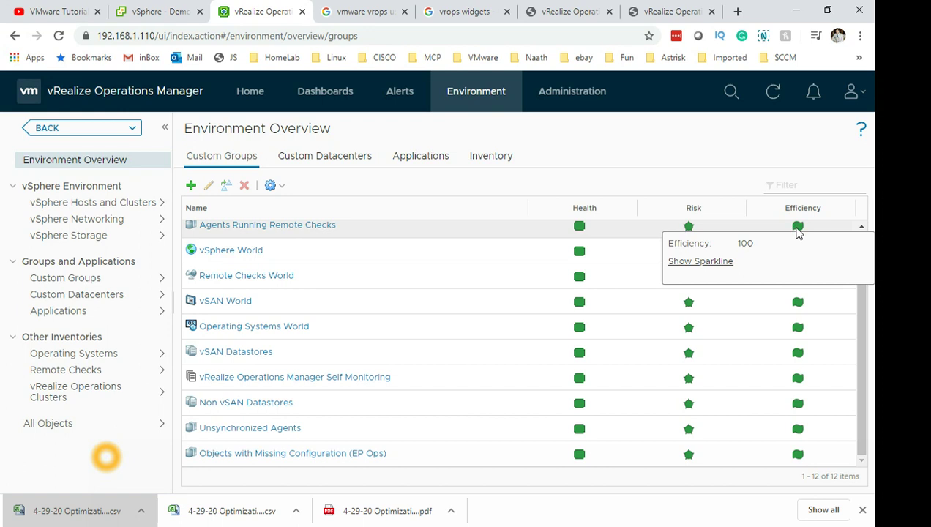
View the Custom Datacenters, Applications and Inventory lists of the Environment Overview.
click(342, 159)
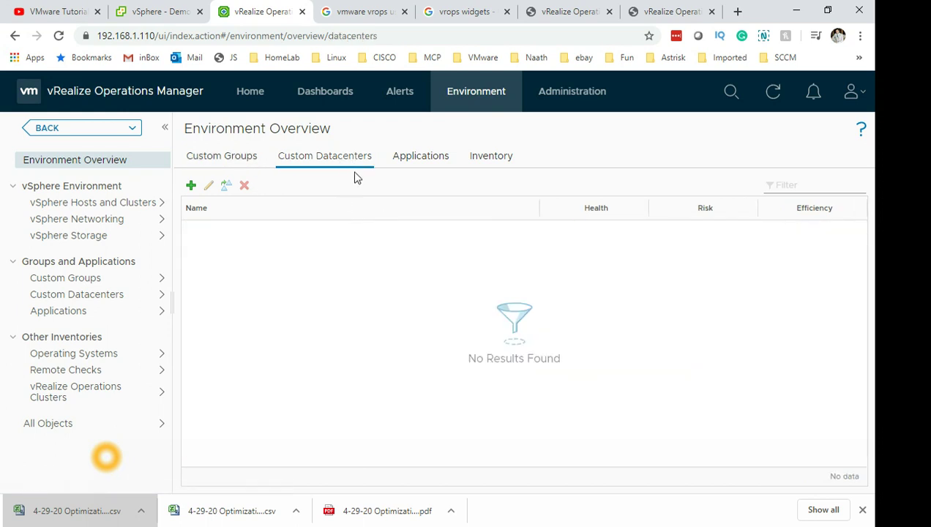
click(424, 155)
click(483, 156)
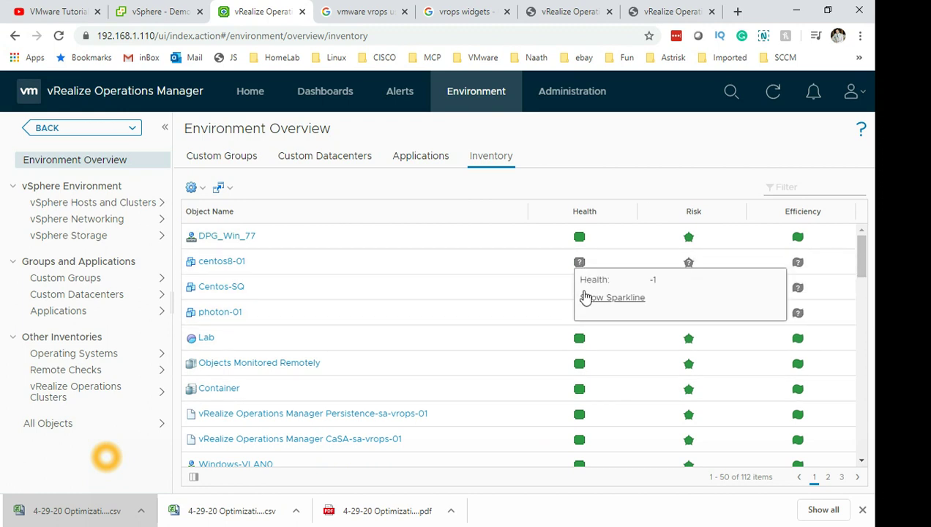
Look through the first page of inventory objects for health and risk problems, selecting Demo-Cluster.
drag(857, 253, 897, 464)
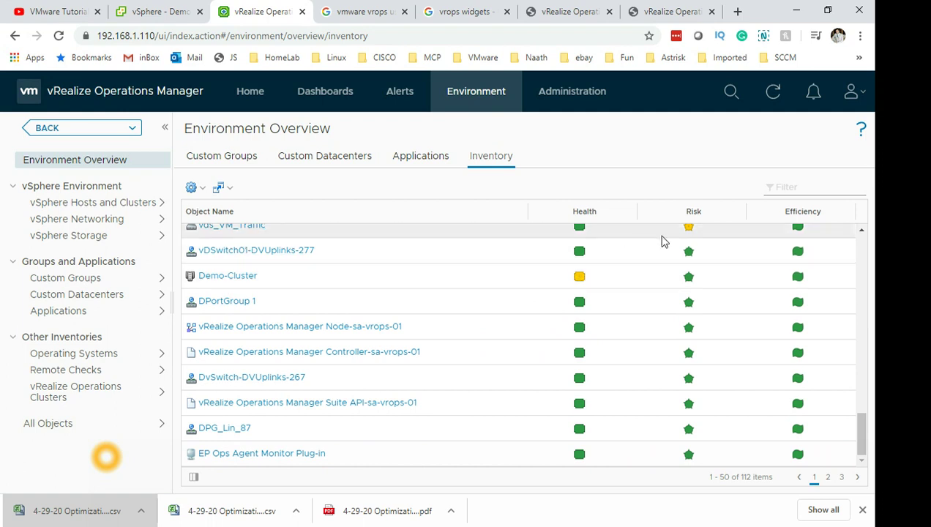
scroll(858, 431, up, 1)
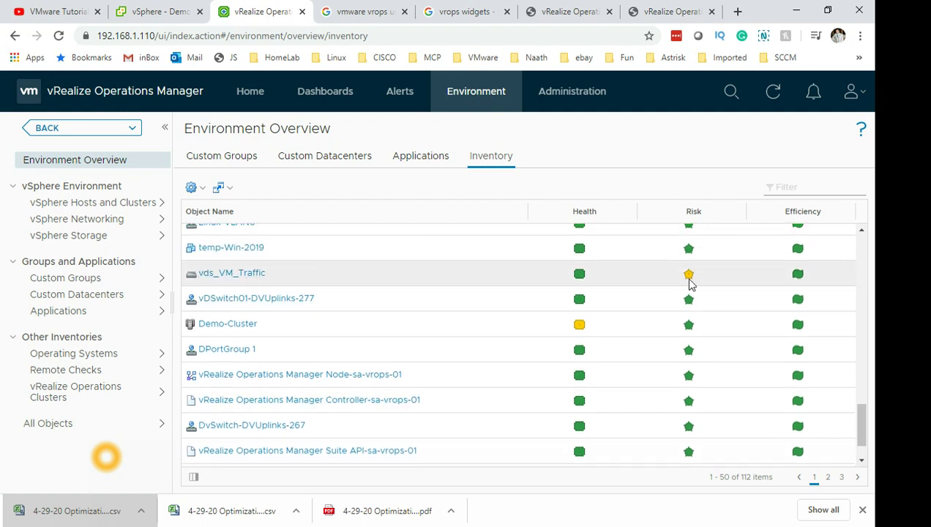
click(579, 328)
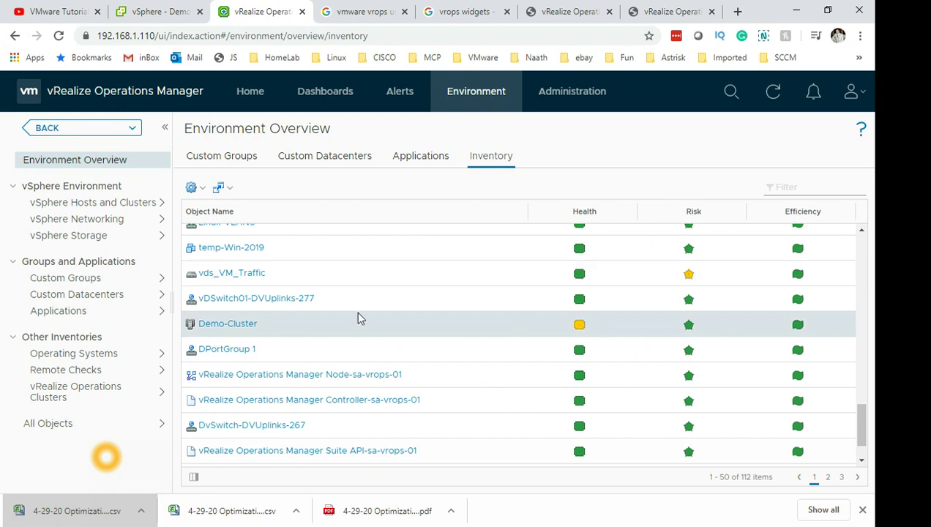
drag(865, 441, 845, 358)
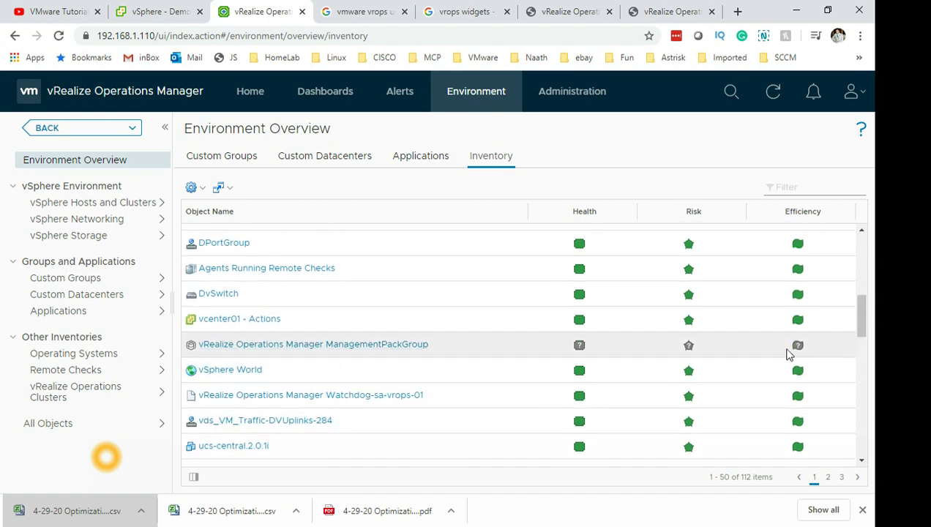
drag(861, 322, 852, 262)
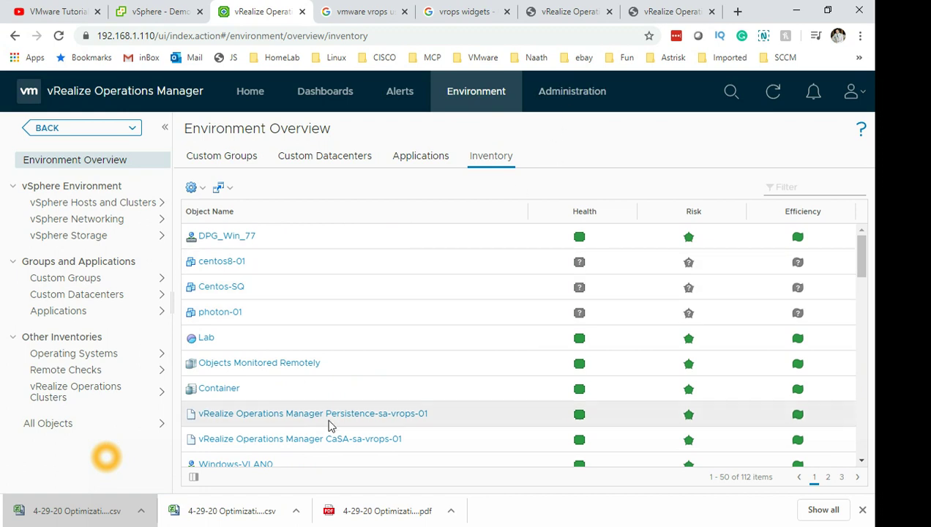
Open the Administration Solutions page and look through the installed solutions and their adapter status.
click(578, 102)
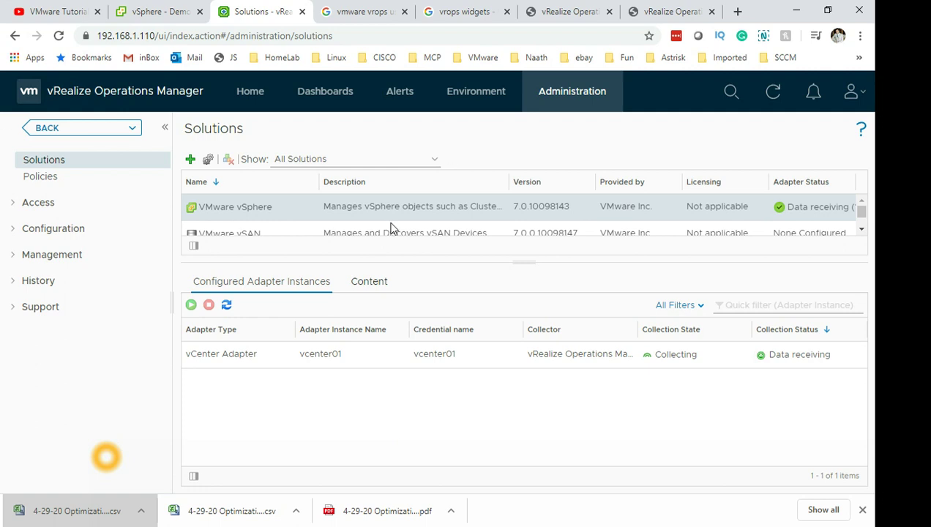
click(862, 230)
click(861, 230)
click(862, 230)
click(862, 230)
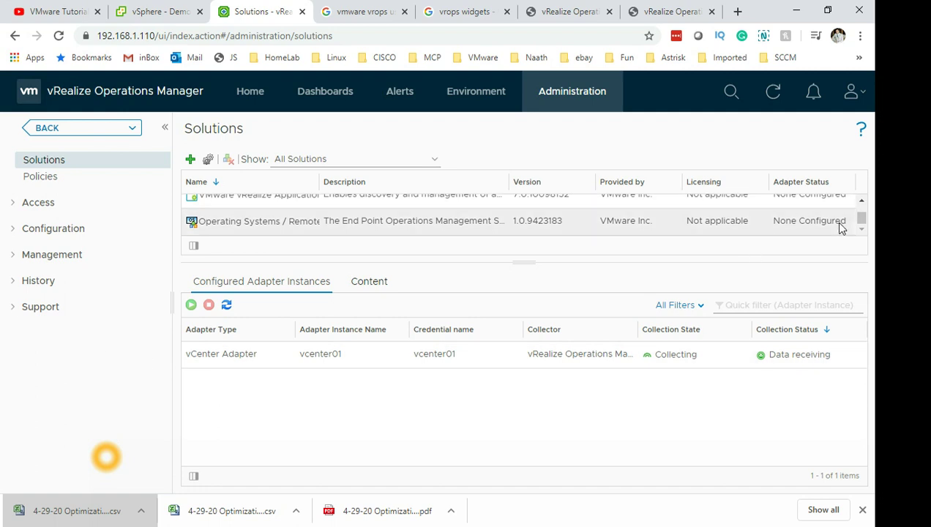
drag(862, 227, 862, 207)
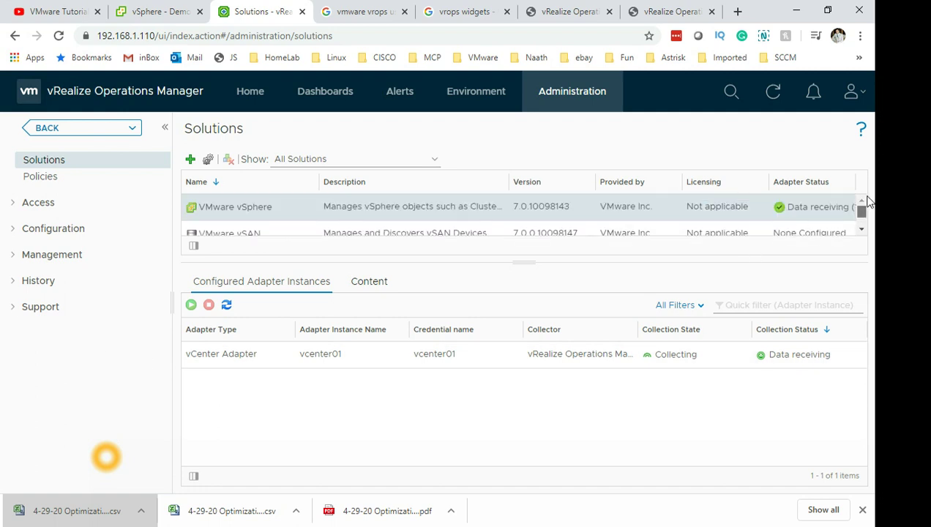
Expand the Access settings, view the PAK file options for adding a solution, and close the wizard without installing anything.
click(46, 207)
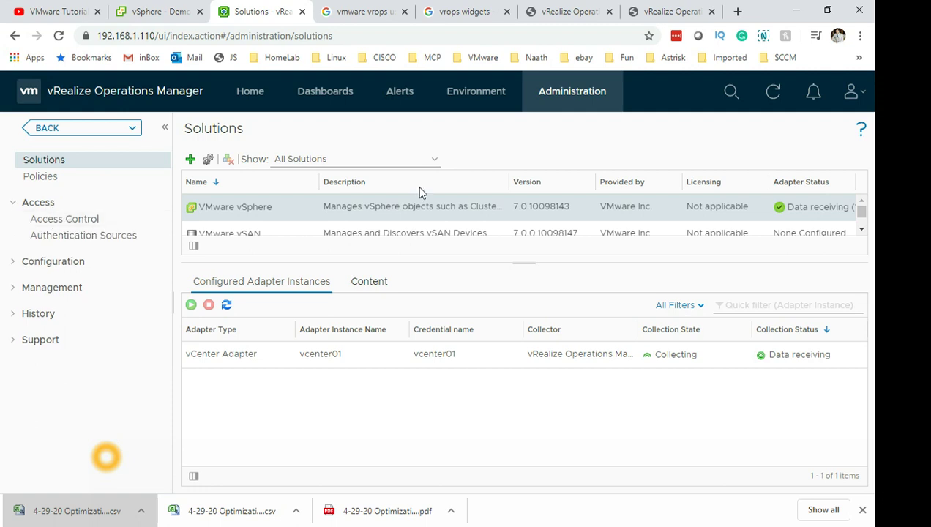
click(190, 159)
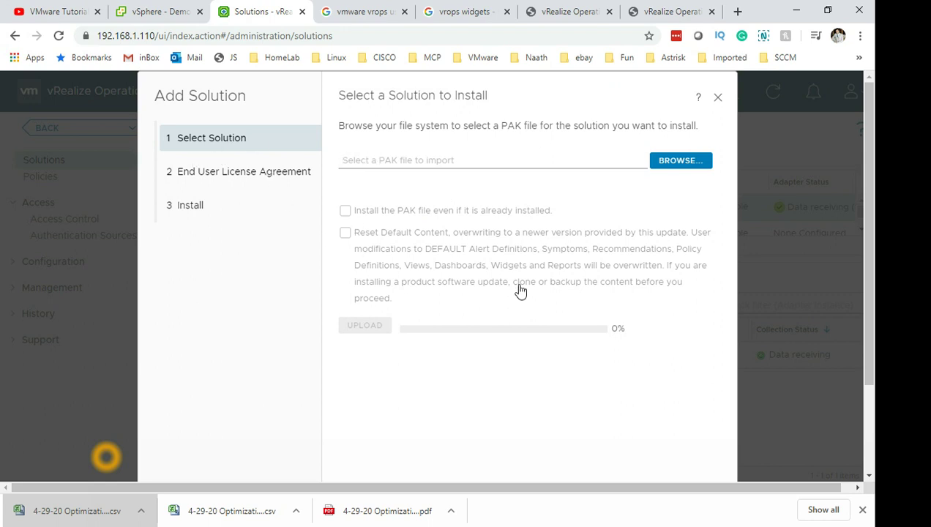
click(717, 98)
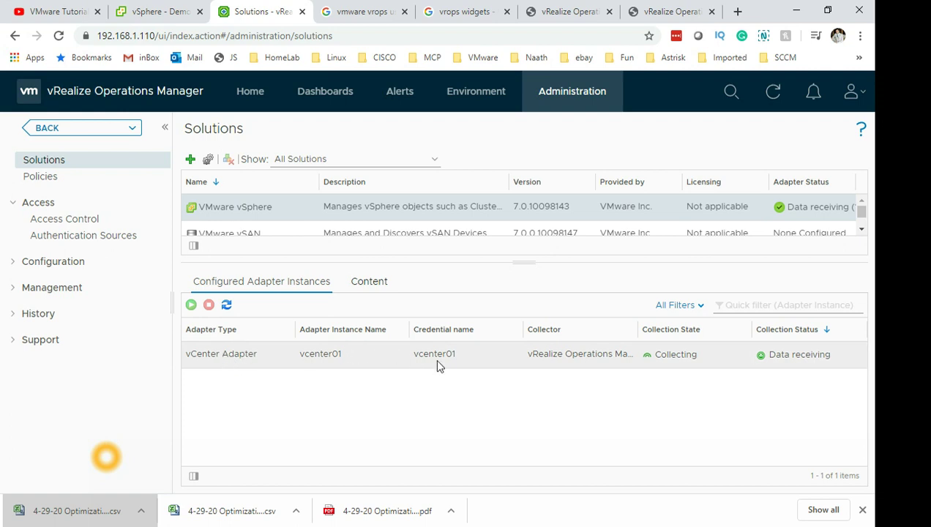
Select the vcenter01 adapter instance under Configured Adapter Instances and check the remaining solutions' adapter status.
click(706, 362)
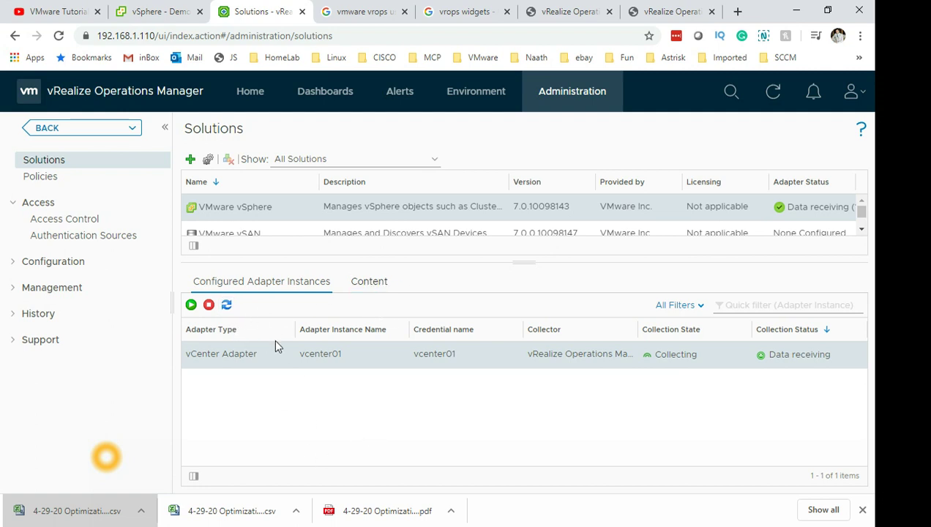
click(285, 289)
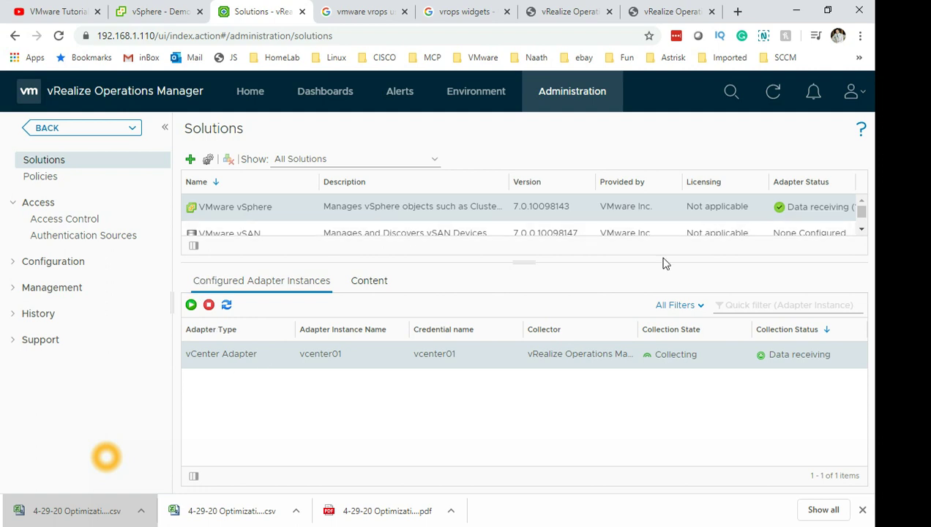
scroll(858, 216, down, 3)
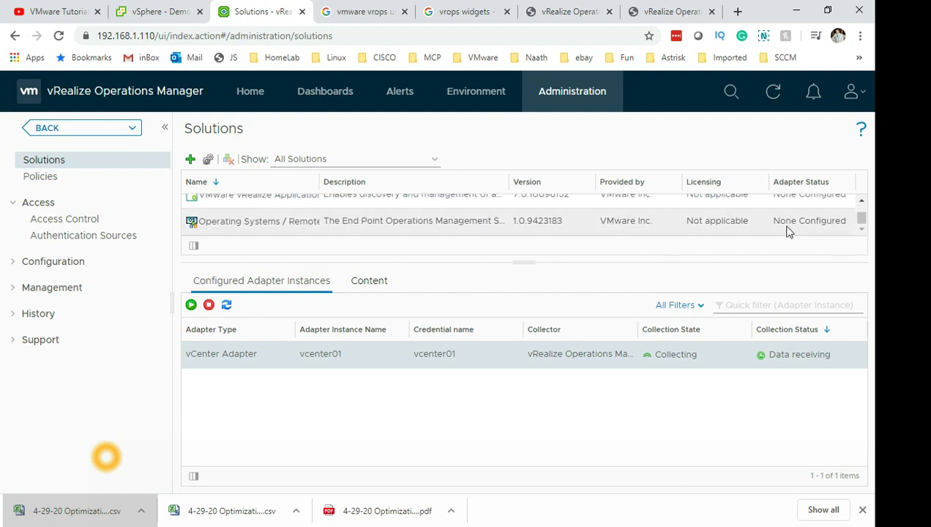
View the End Point Operations page under Configuration, and expand the Management and History settings.
click(46, 264)
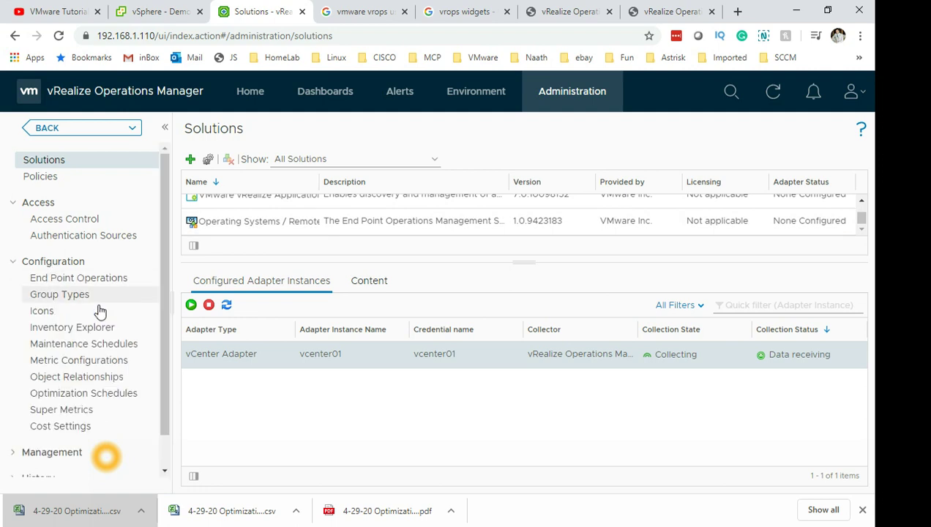
click(95, 283)
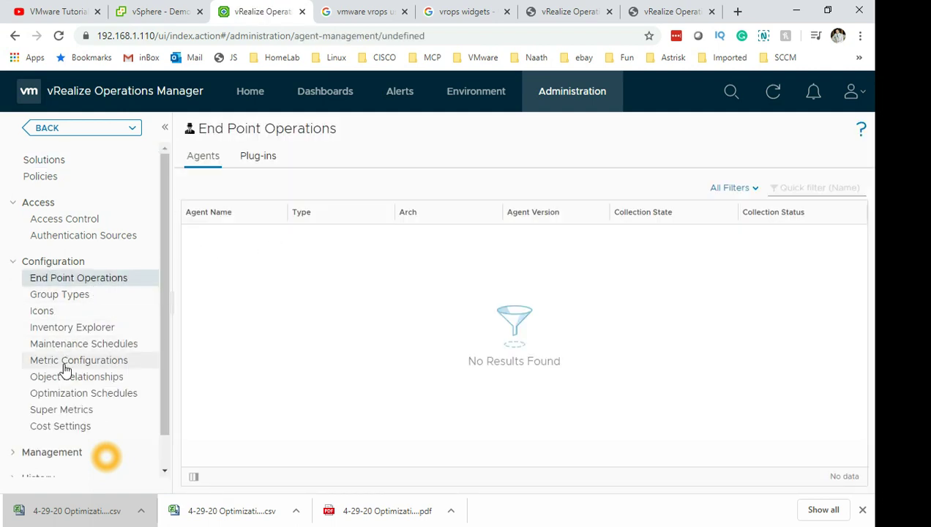
click(42, 452)
drag(164, 316, 146, 429)
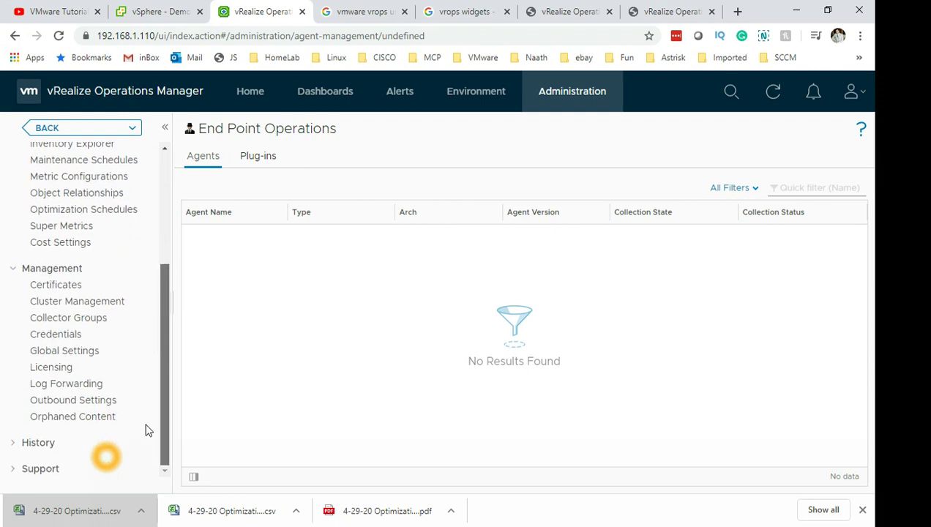
click(41, 447)
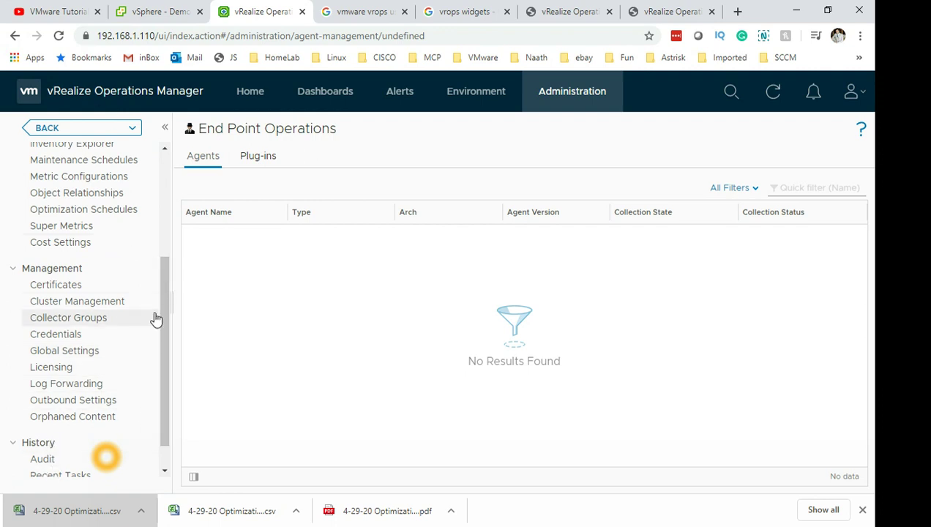
View the Cost Settings, Super Metrics and Object Relationships configuration pages.
click(92, 245)
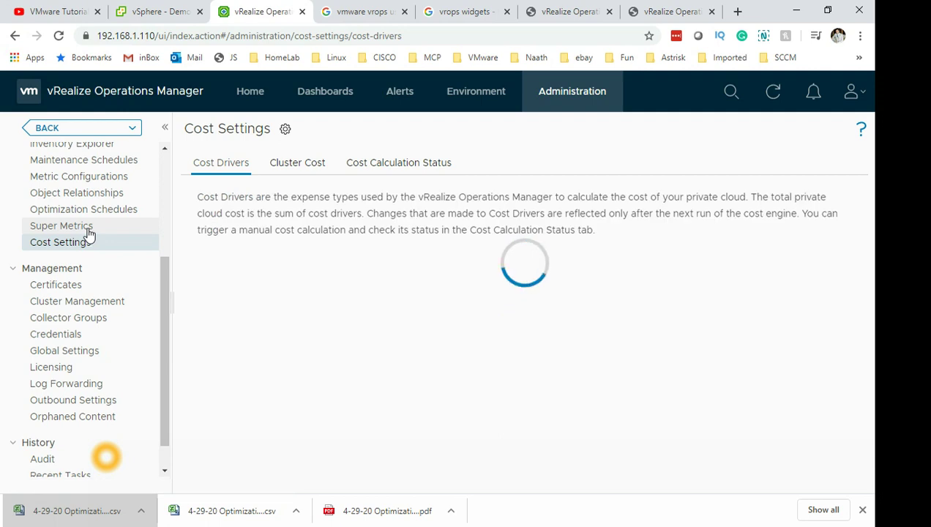
click(88, 230)
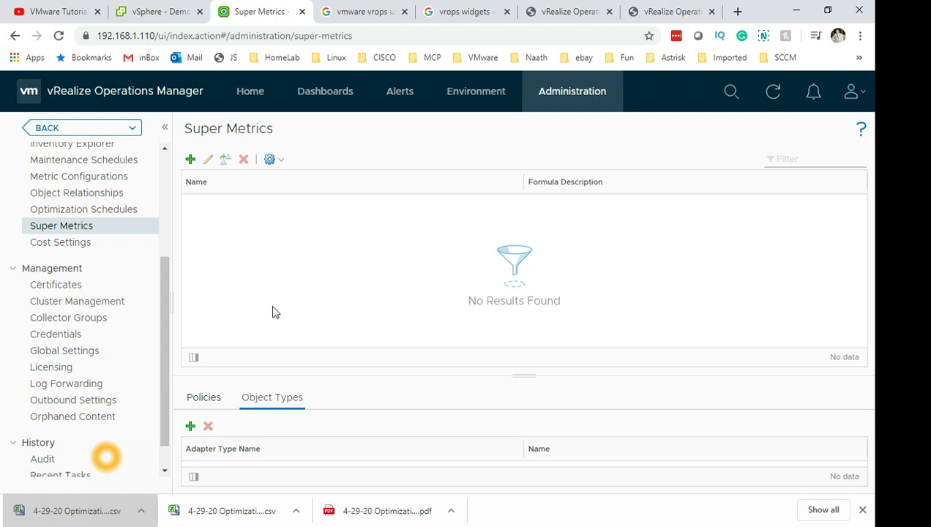
click(109, 194)
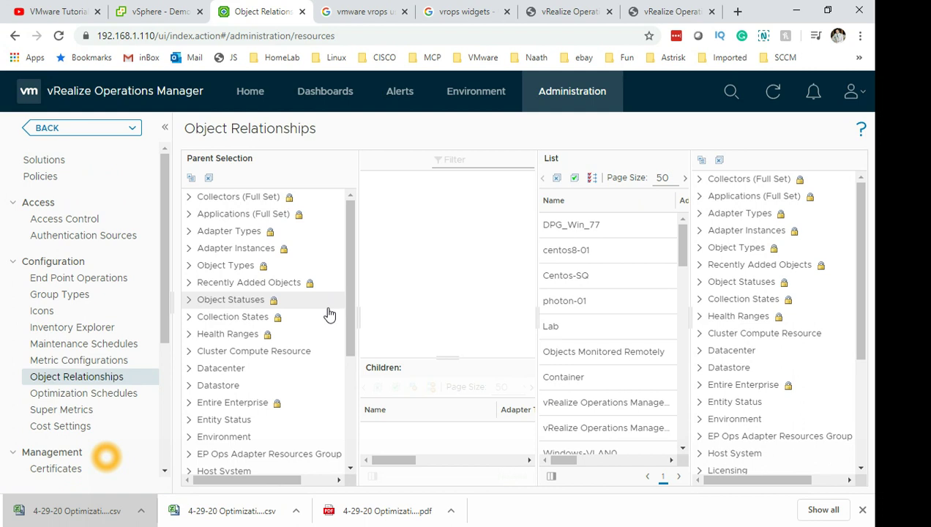
Switch to the running PowerPoint slide shows and bring up the Agenda slide of the VMware introduction.
key(alt+Tab)
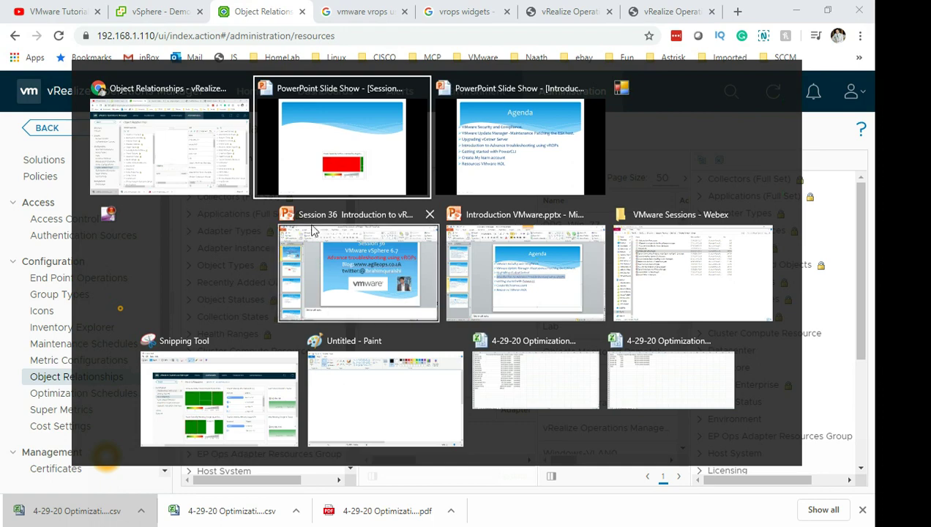
click(306, 162)
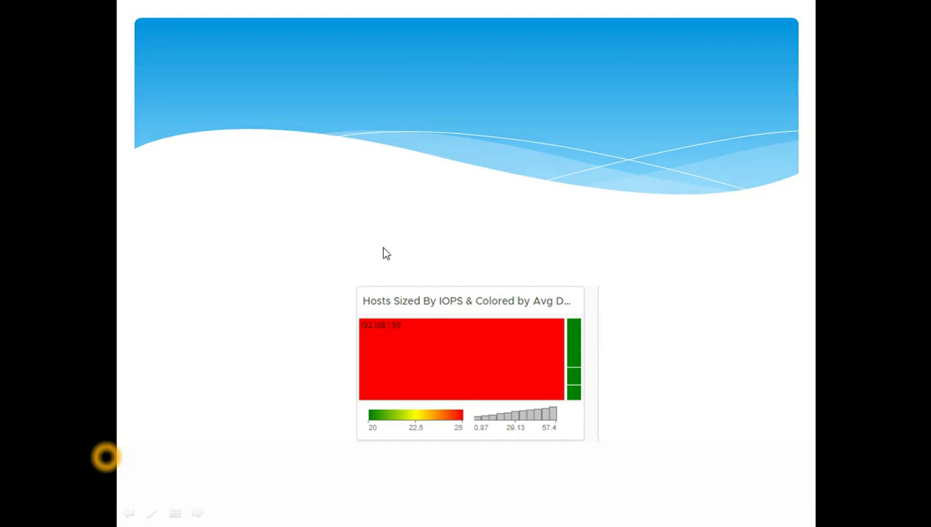
key(alt+Tab)
key(alt+Tab)
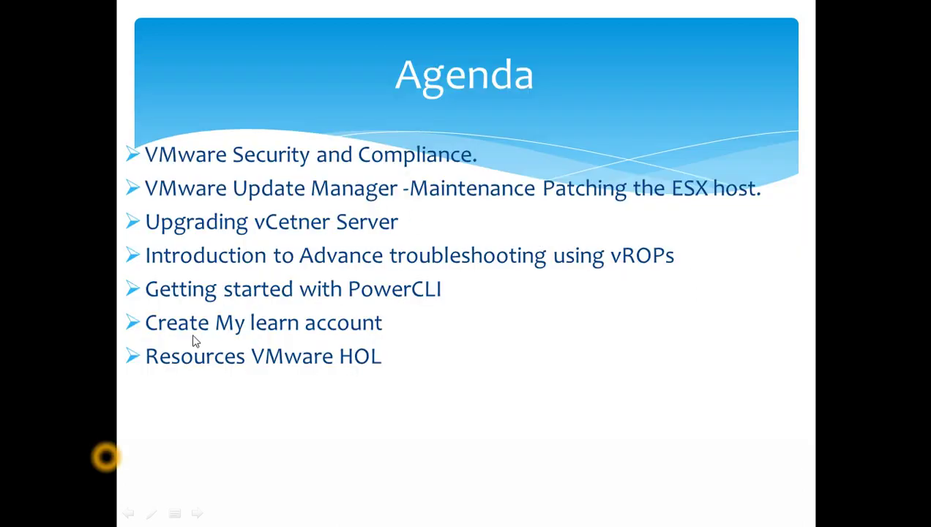